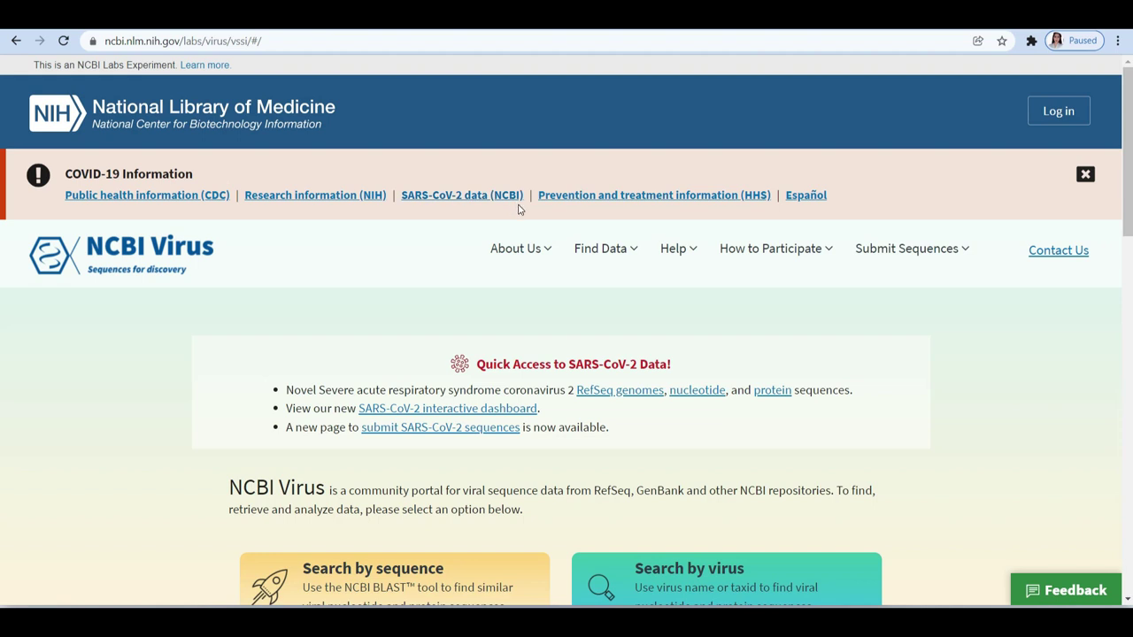
- Search NCBI Virus by virus name for 'coronavir' and pick Coronaviridae, taxid 11118
{"action": "scroll", "coordinate": [518, 208], "scroll_direction": "down", "scroll_amount": 1}
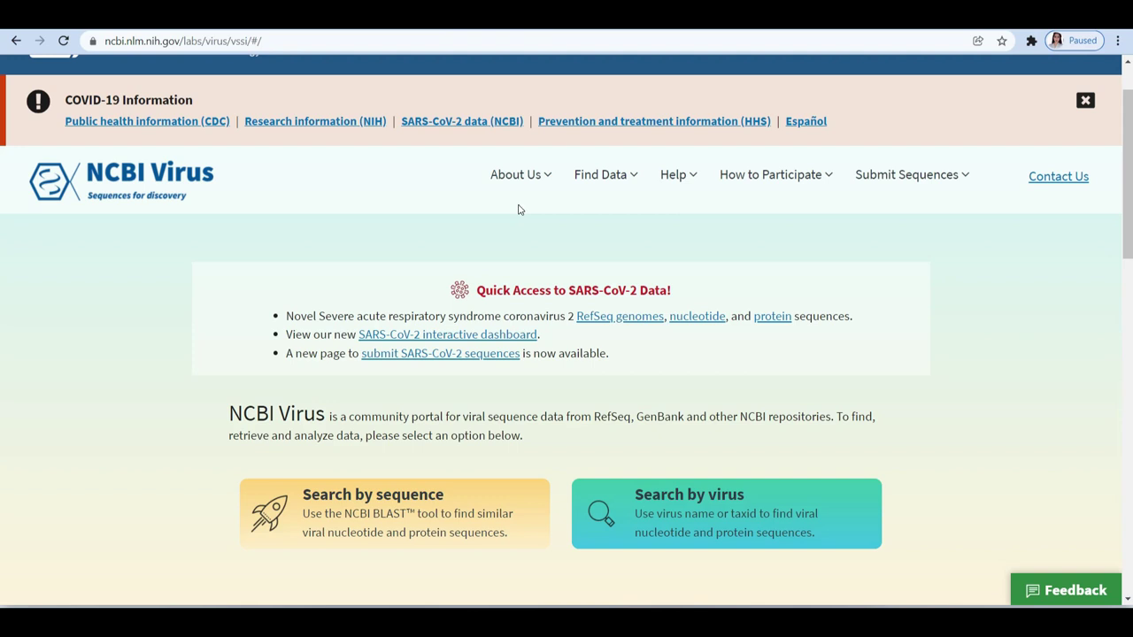
{"action": "scroll", "coordinate": [520, 210], "scroll_direction": "down", "scroll_amount": 3}
{"action": "scroll", "coordinate": [520, 213], "scroll_direction": "down", "scroll_amount": 1}
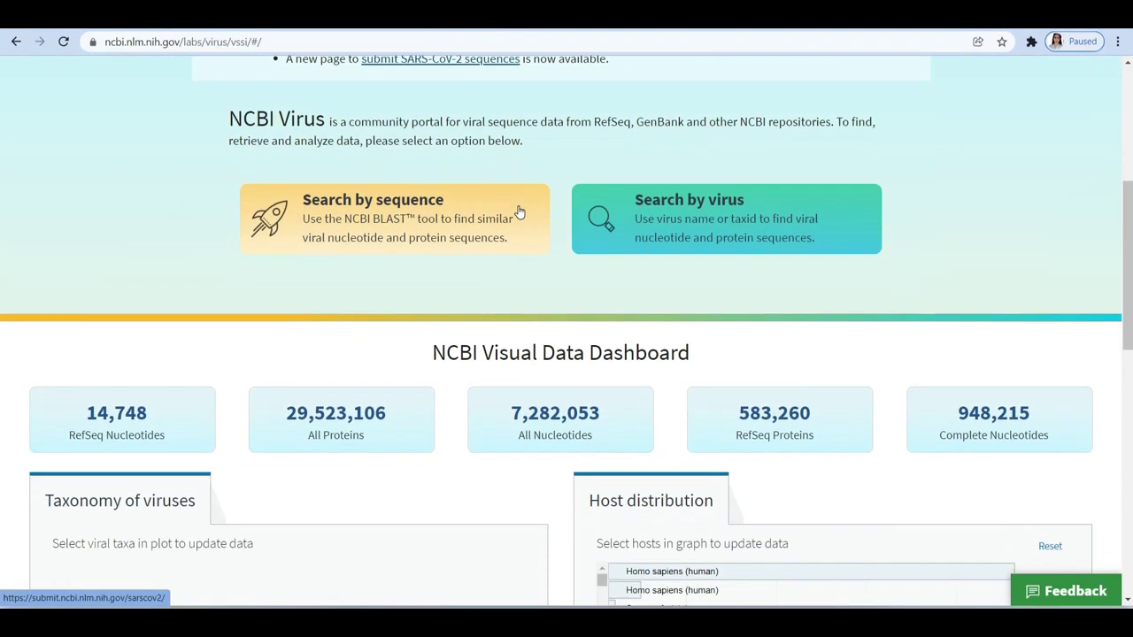
{"action": "left_click", "coordinate": [640, 218]}
{"action": "left_click", "coordinate": [398, 254]}
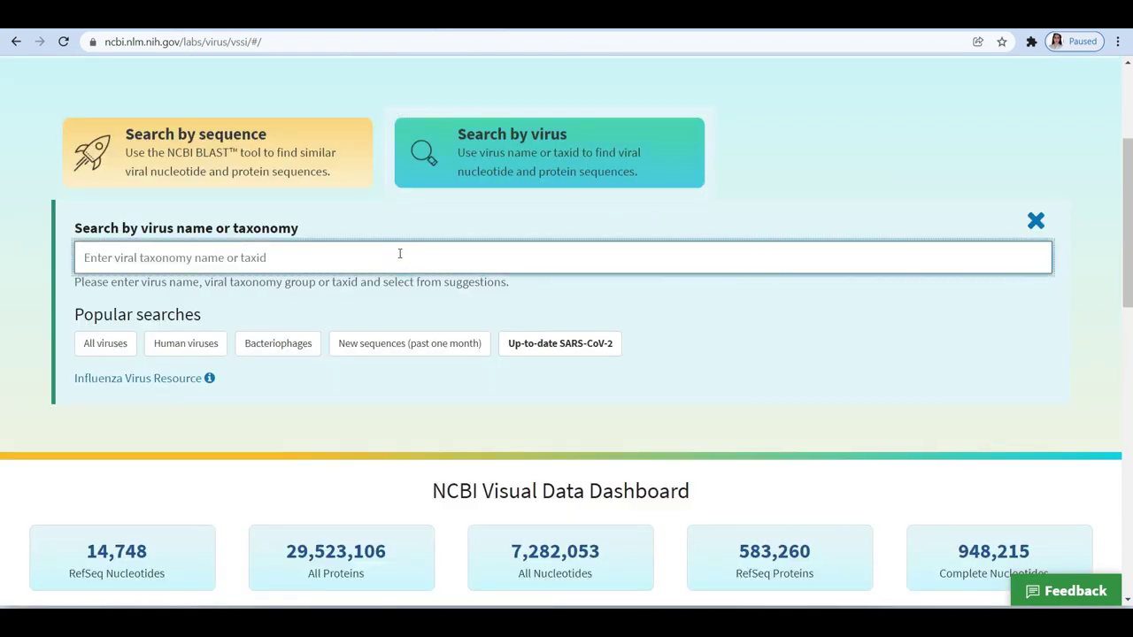
{"action": "type", "text": "coronavir"}
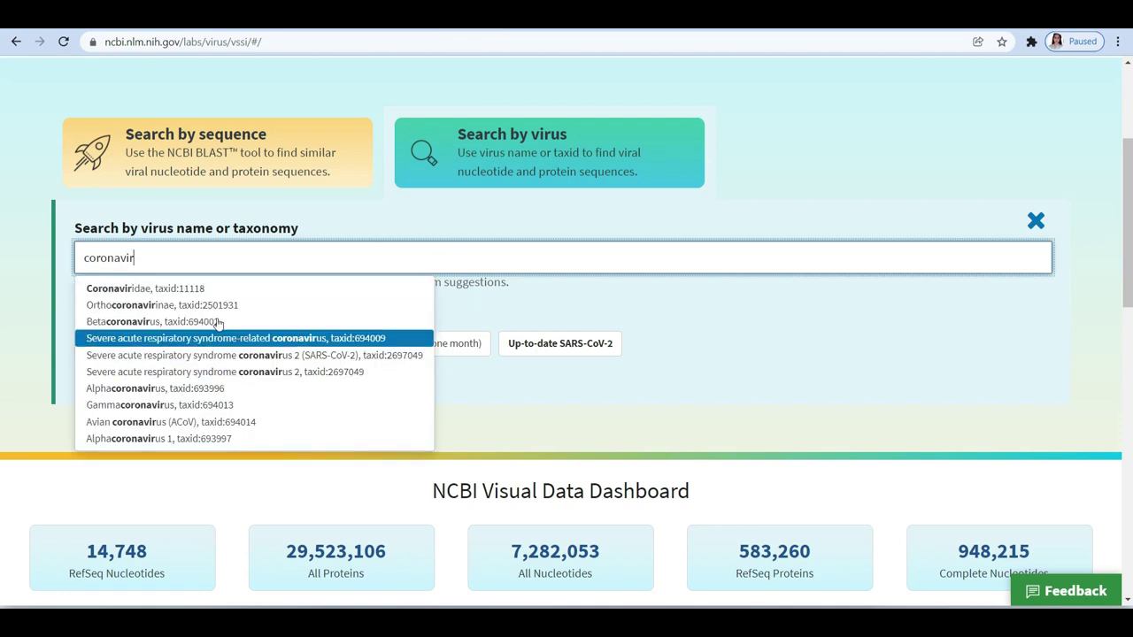
{"action": "left_click", "coordinate": [222, 289]}
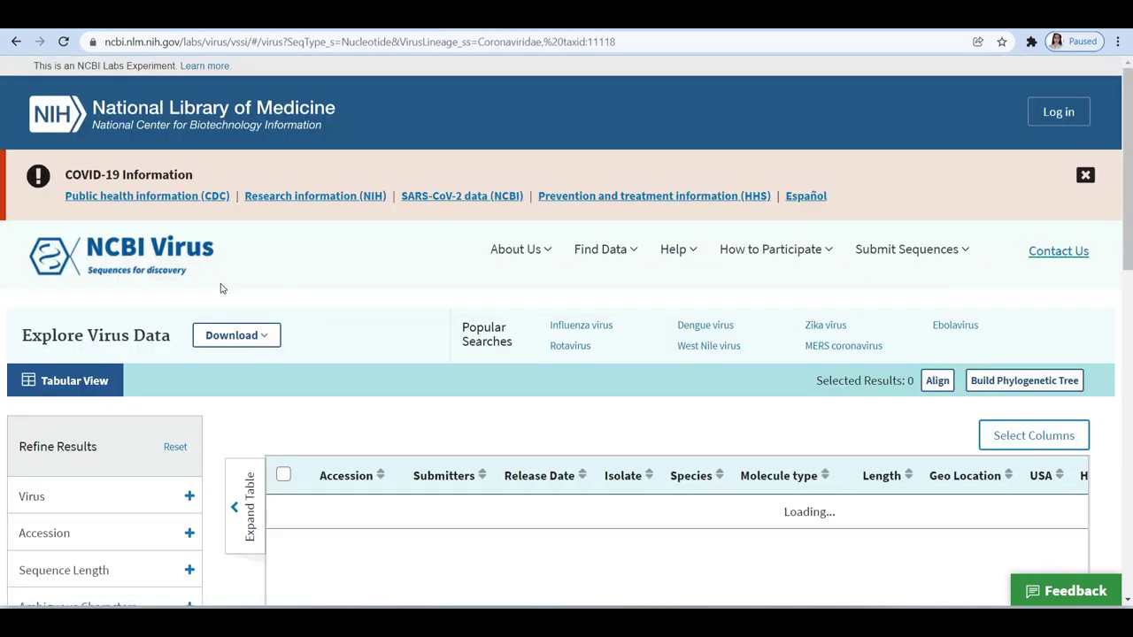
- Filter the Coronaviridae results by geographic region to China
{"action": "scroll", "coordinate": [221, 293], "scroll_direction": "down", "scroll_amount": 3}
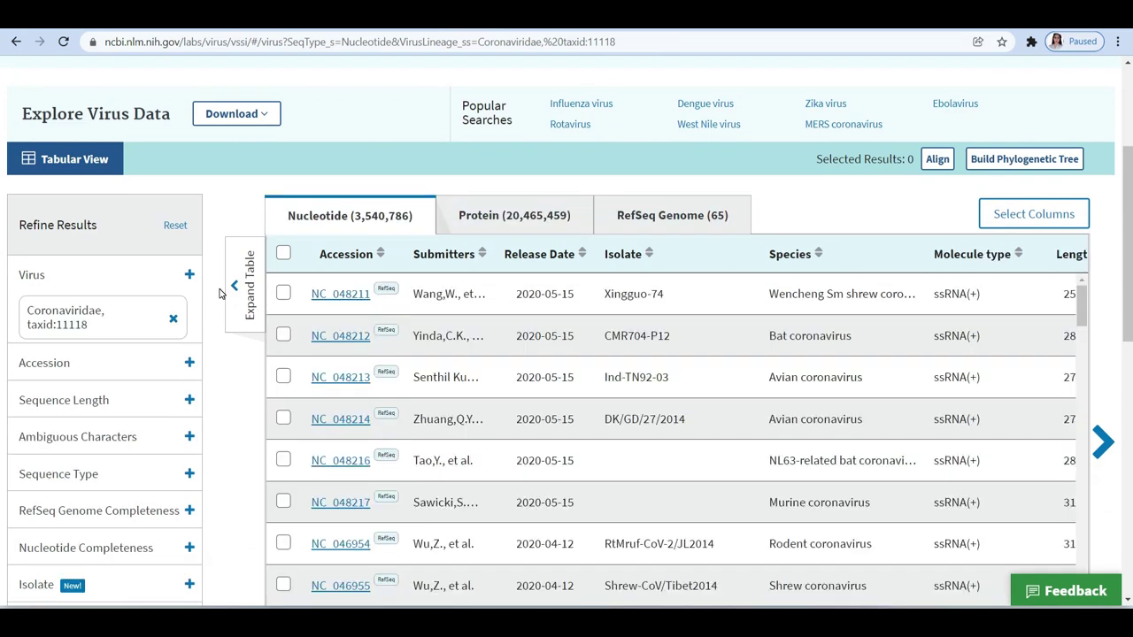
{"action": "scroll", "coordinate": [94, 336], "scroll_direction": "down", "scroll_amount": 2}
{"action": "left_click", "coordinate": [97, 546]}
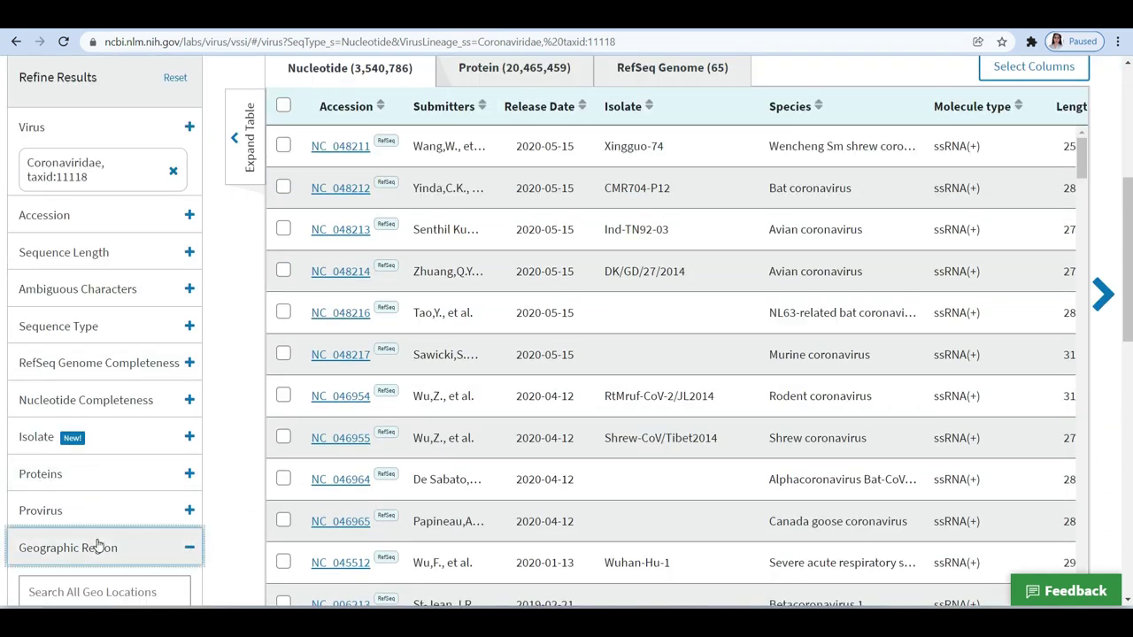
{"action": "scroll", "coordinate": [98, 546], "scroll_direction": "down", "scroll_amount": 1}
{"action": "left_click", "coordinate": [90, 523]}
{"action": "type", "text": "china"}
{"action": "left_click", "coordinate": [237, 512]}
- Restrict nucleotide completeness to complete sequences only
{"action": "left_click", "coordinate": [99, 251]}
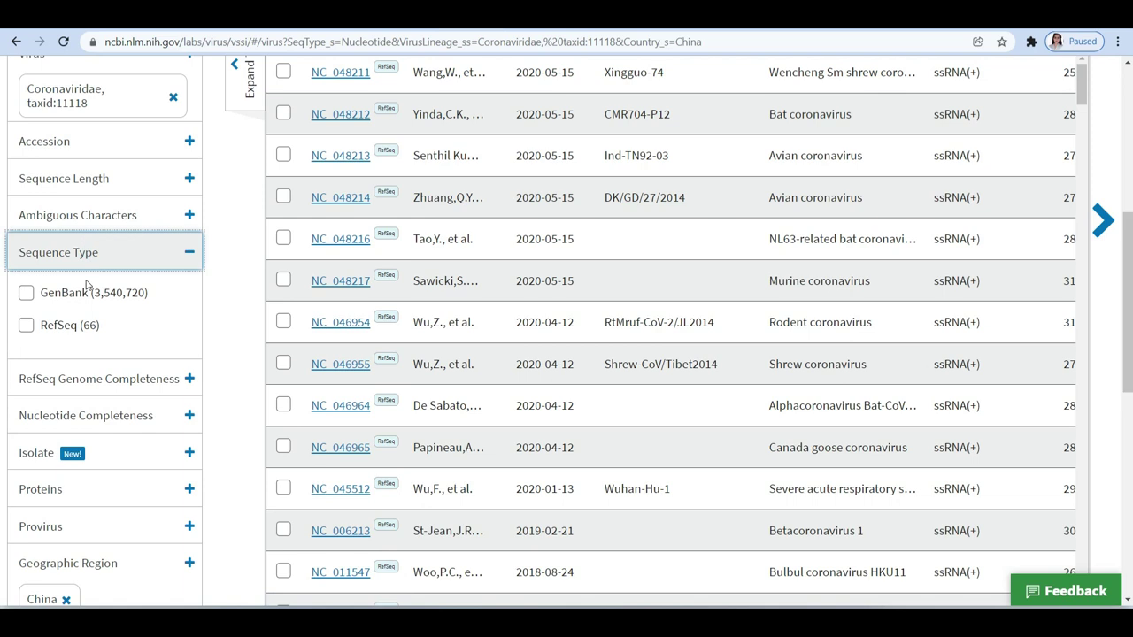
{"action": "left_click", "coordinate": [106, 414]}
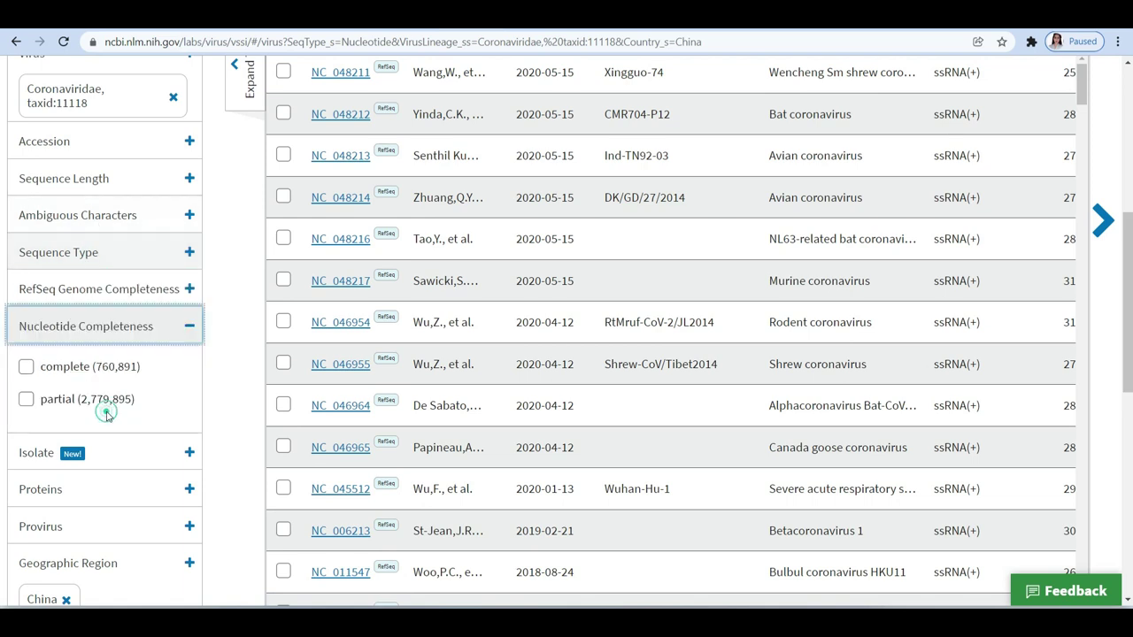
{"action": "left_click", "coordinate": [66, 369]}
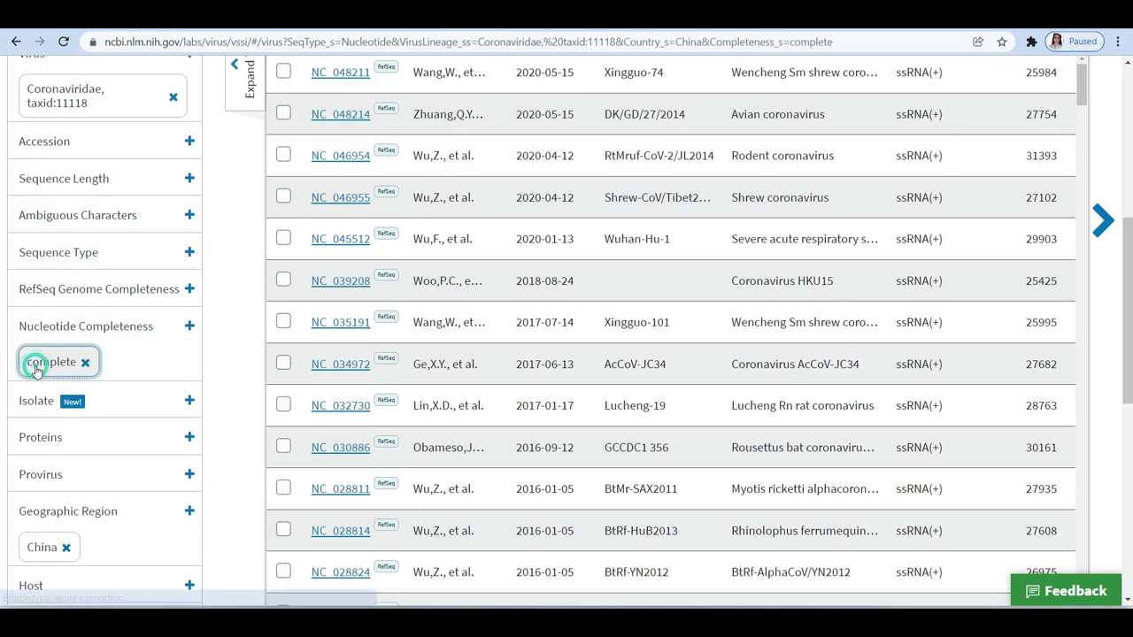
{"action": "left_click", "coordinate": [37, 374]}
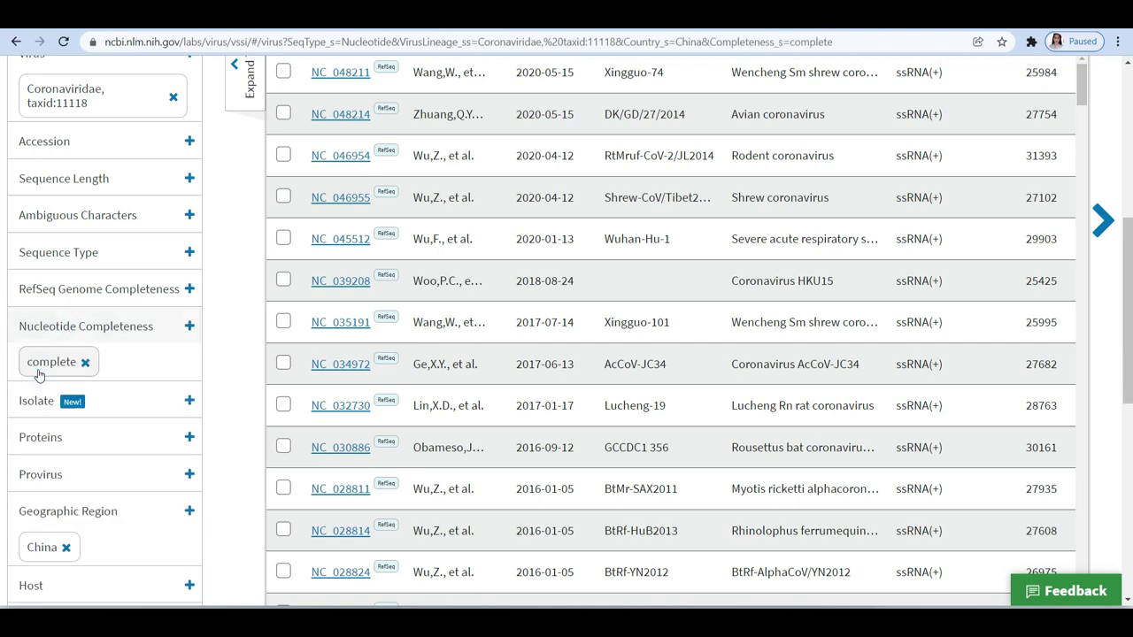
- Add Homo sapiens and Chiroptera (bats) as host filters
{"action": "scroll", "coordinate": [124, 434], "scroll_direction": "down", "scroll_amount": 2}
{"action": "left_click", "coordinate": [124, 437]}
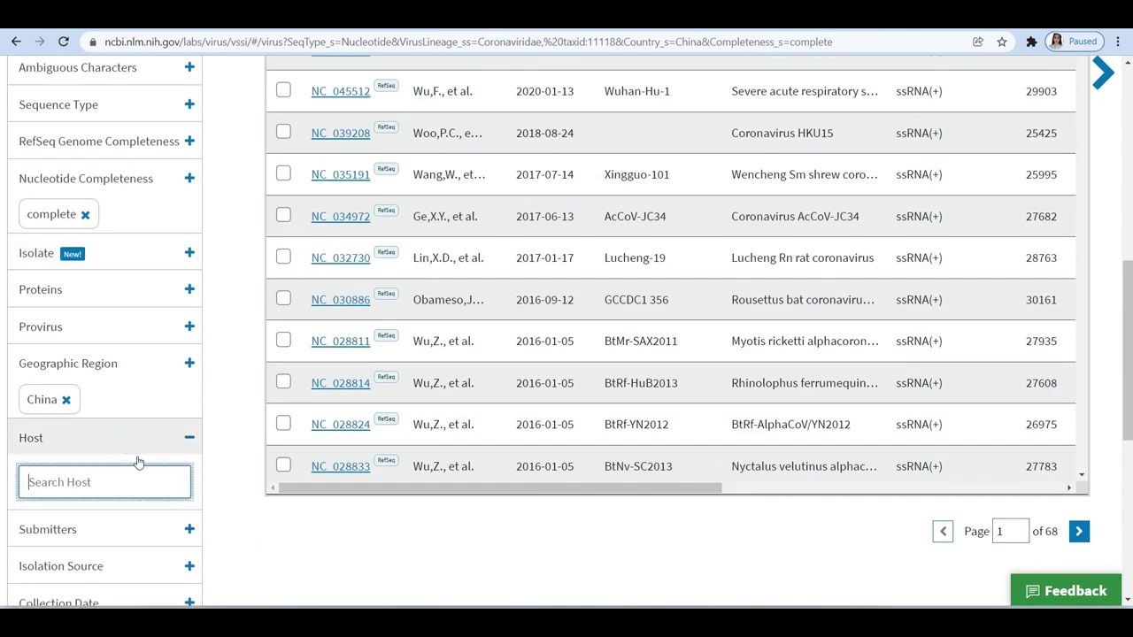
{"action": "type", "text": "homo sa"}
{"action": "left_click", "coordinate": [247, 504]}
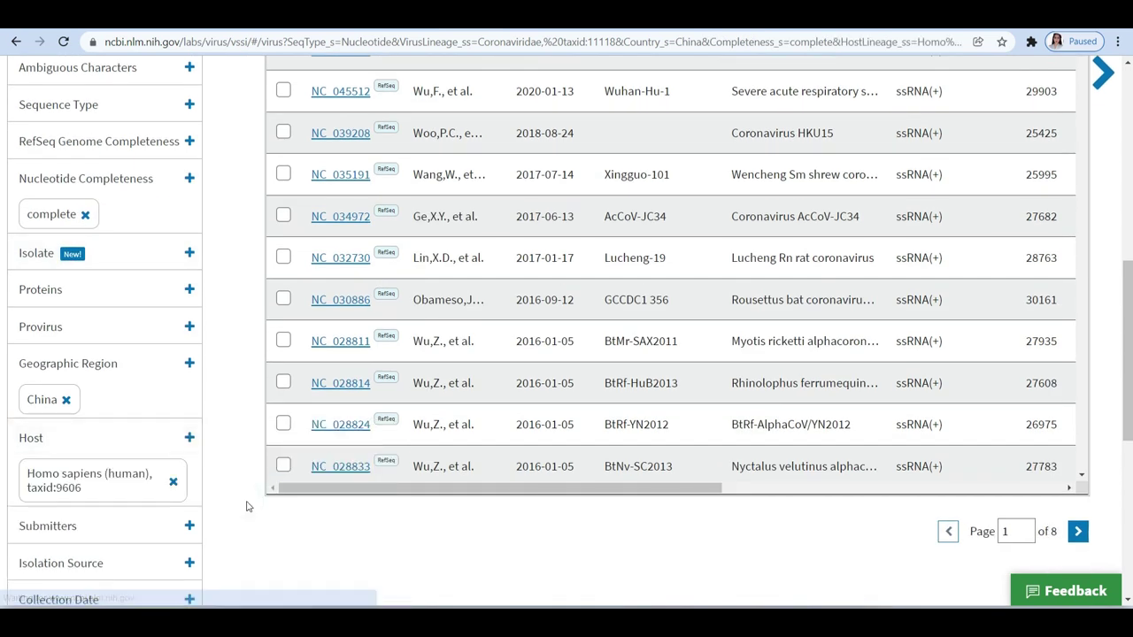
{"action": "left_click", "coordinate": [190, 440]}
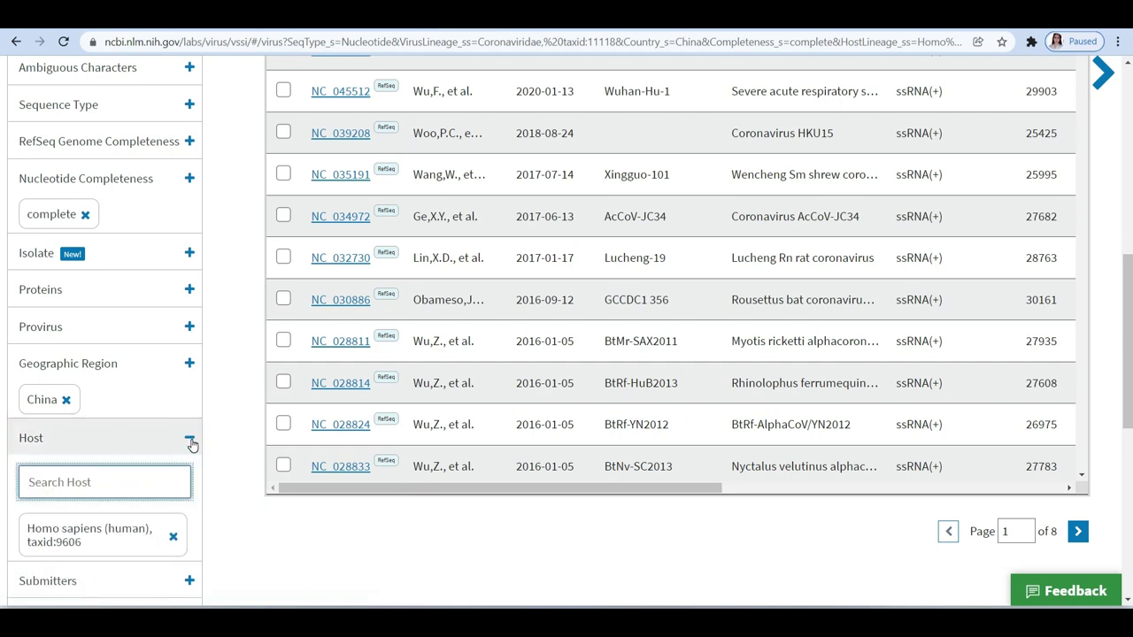
{"action": "type", "text": "bat"}
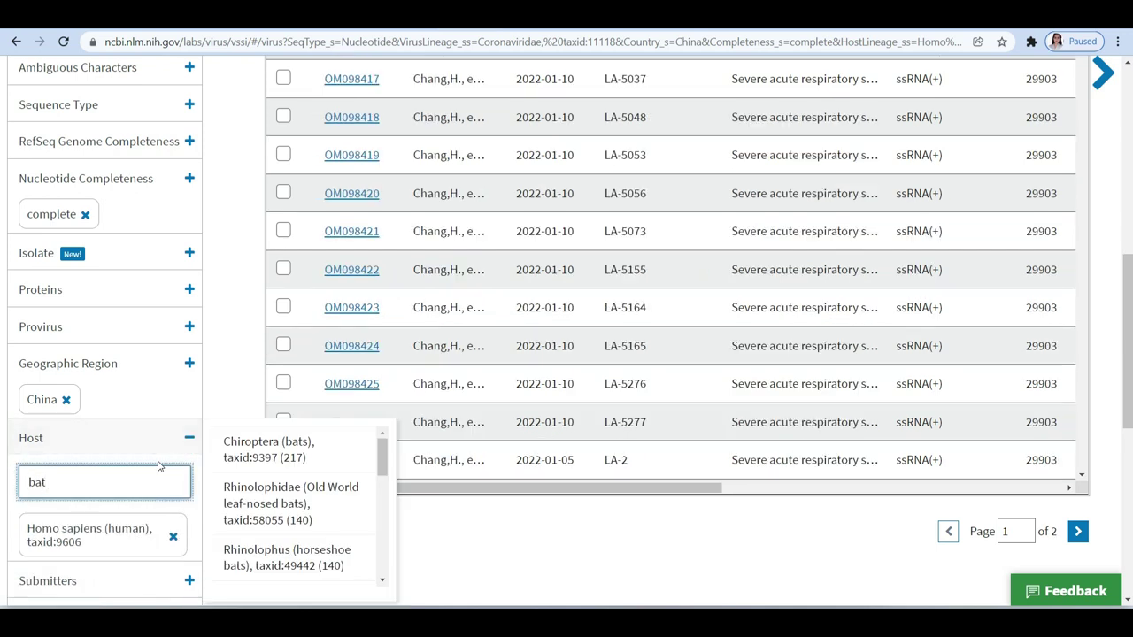
{"action": "left_click", "coordinate": [271, 457]}
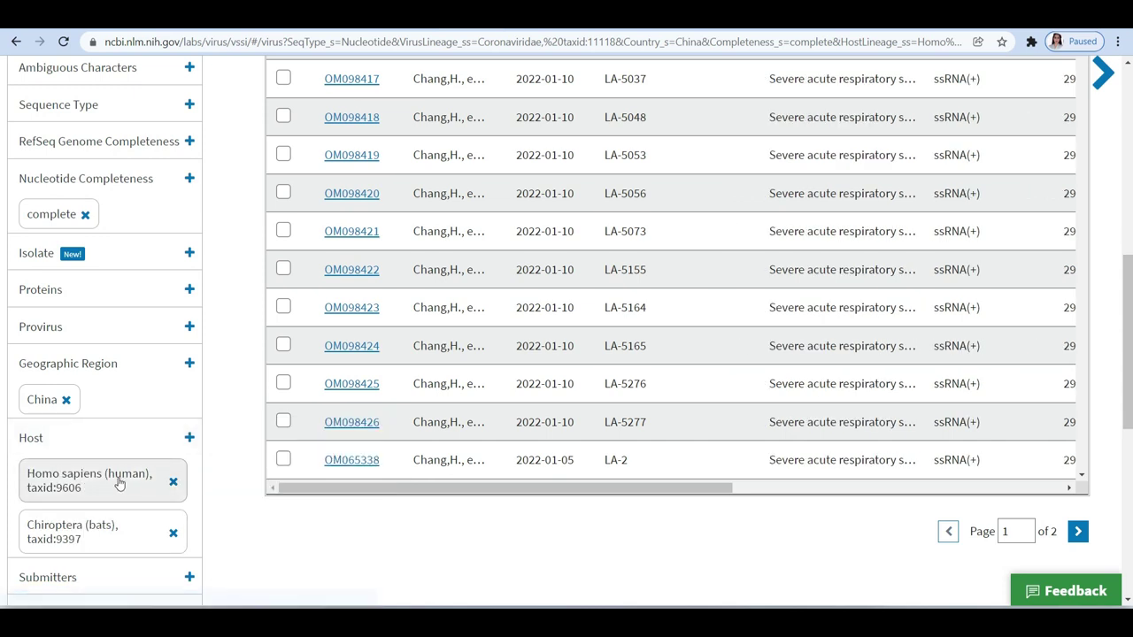
- Add Pholidota (pangolins) as a host filter, leaving 556 sequences
{"action": "left_click", "coordinate": [189, 438]}
{"action": "type", "text": "pangolins"}
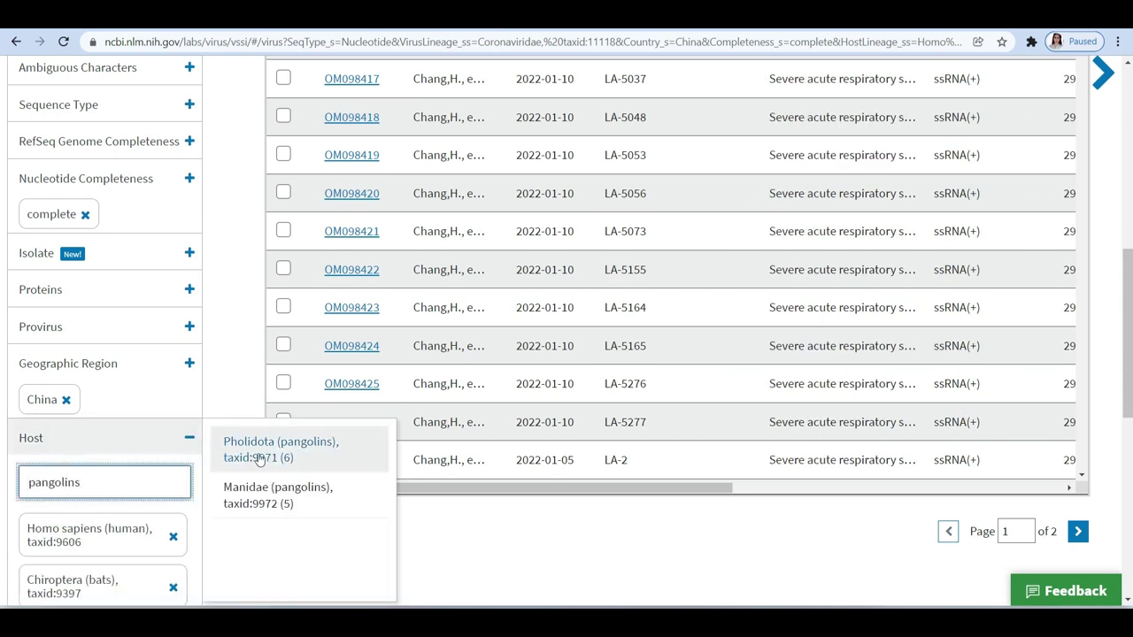
{"action": "left_click", "coordinate": [263, 455]}
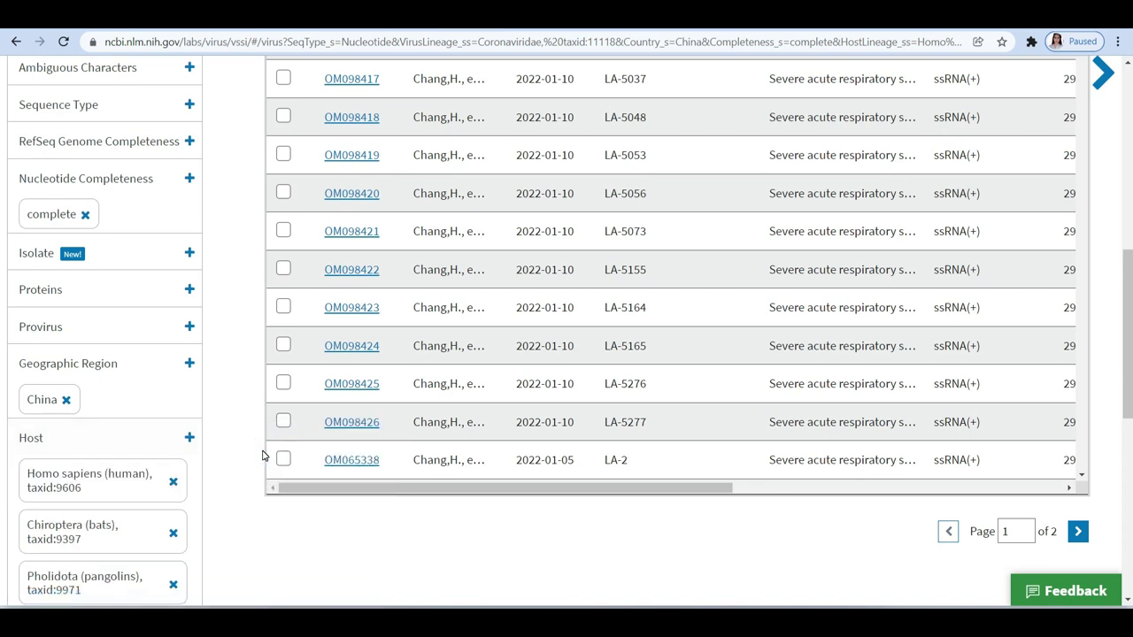
{"action": "scroll", "coordinate": [263, 454], "scroll_direction": "up", "scroll_amount": 1}
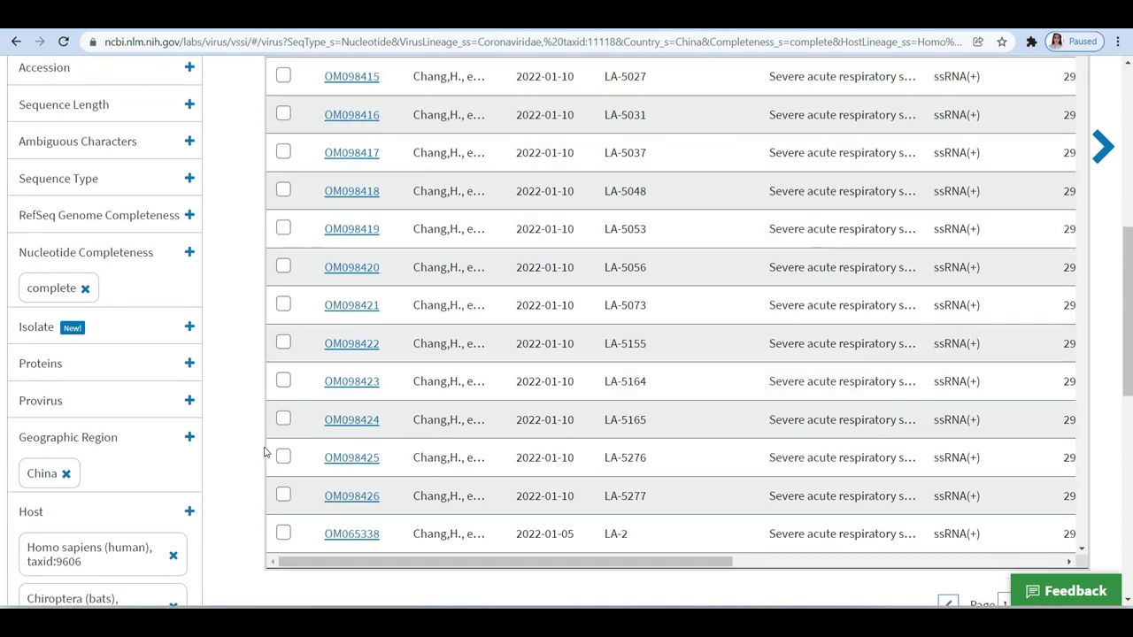
{"action": "scroll", "coordinate": [263, 453], "scroll_direction": "down", "scroll_amount": 1}
{"action": "scroll", "coordinate": [262, 452], "scroll_direction": "up", "scroll_amount": 3}
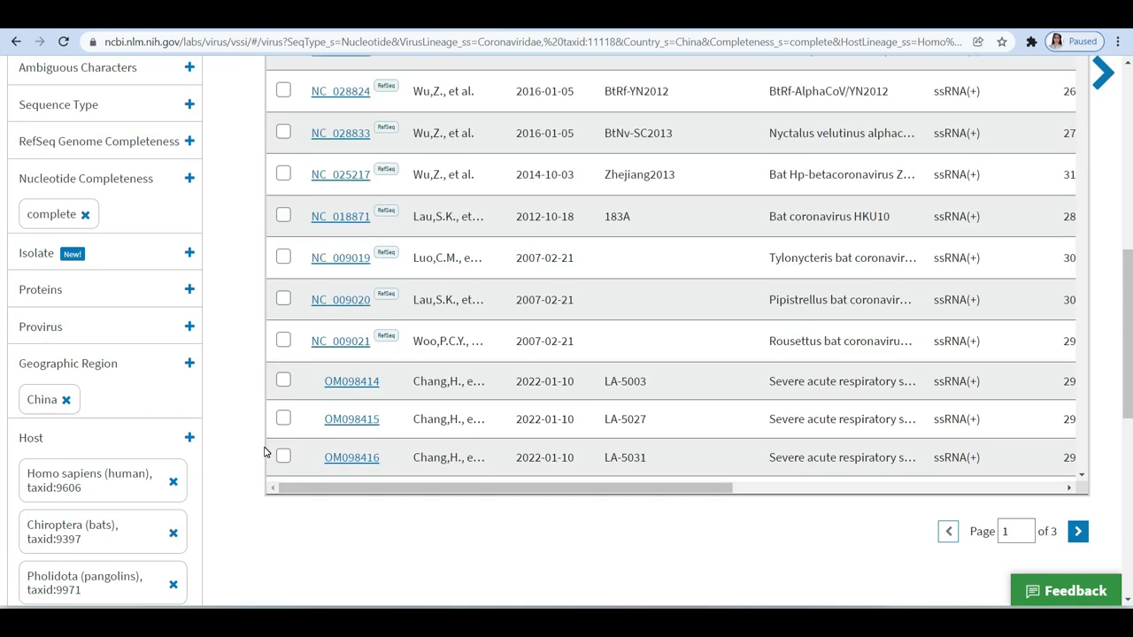
{"action": "scroll", "coordinate": [263, 452], "scroll_direction": "up", "scroll_amount": 5}
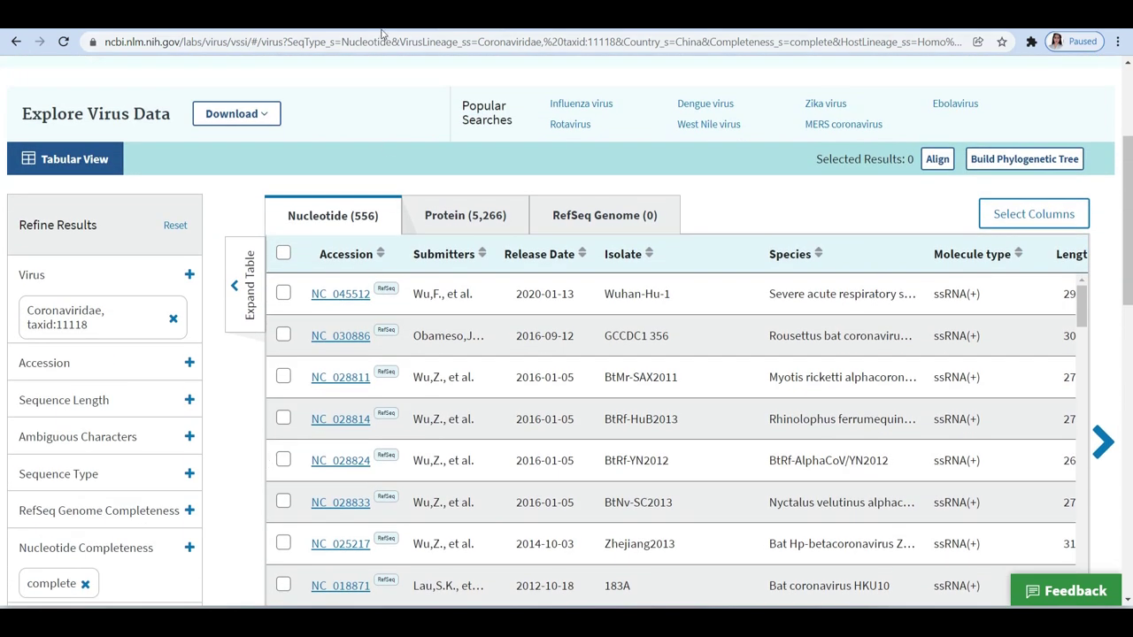
- Save the Pangolin-coronavirus, Bat-coronavirus and Human-SARS-COV2 sequence files to Downloads
{"action": "right_click", "coordinate": [428, 366]}
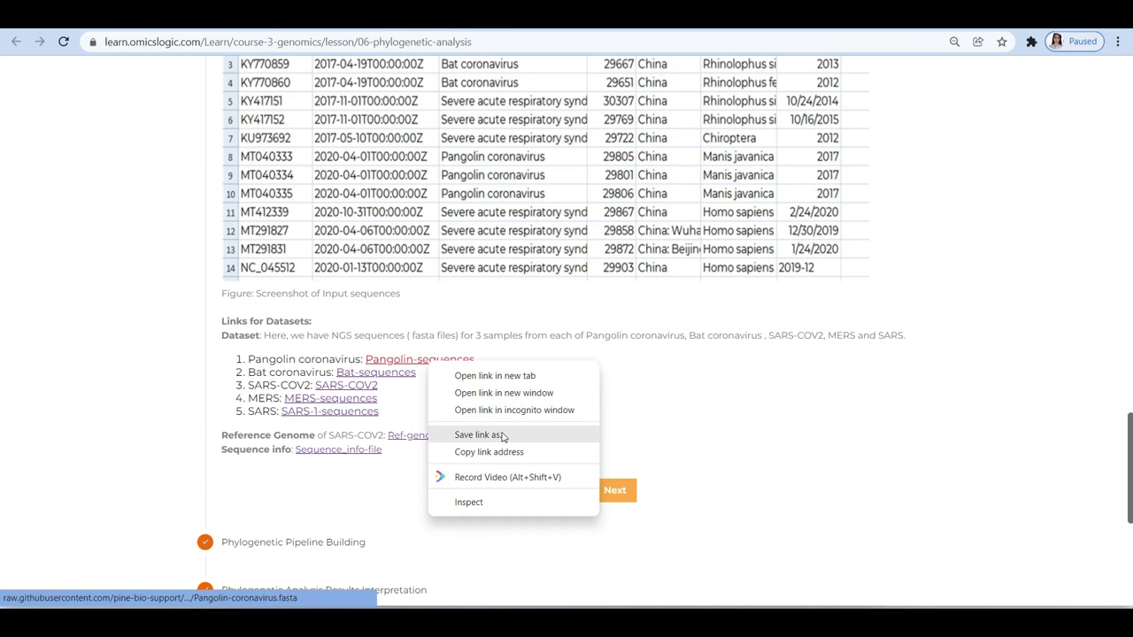
{"action": "left_click", "coordinate": [502, 435]}
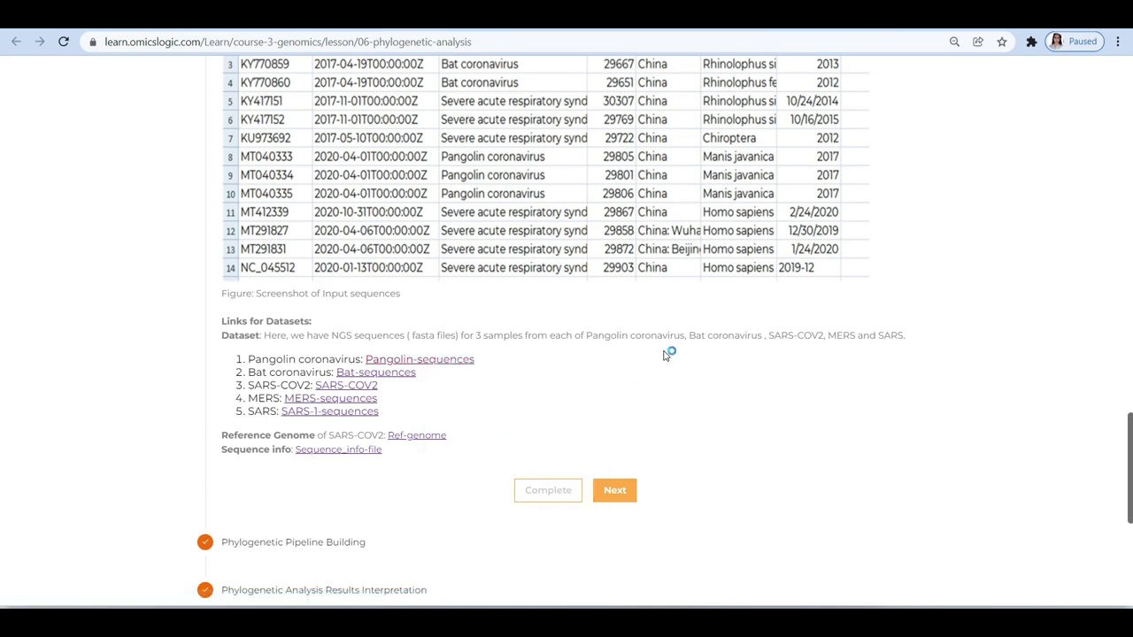
{"action": "left_click", "coordinate": [888, 457]}
{"action": "right_click", "coordinate": [380, 379]}
{"action": "left_click", "coordinate": [454, 444]}
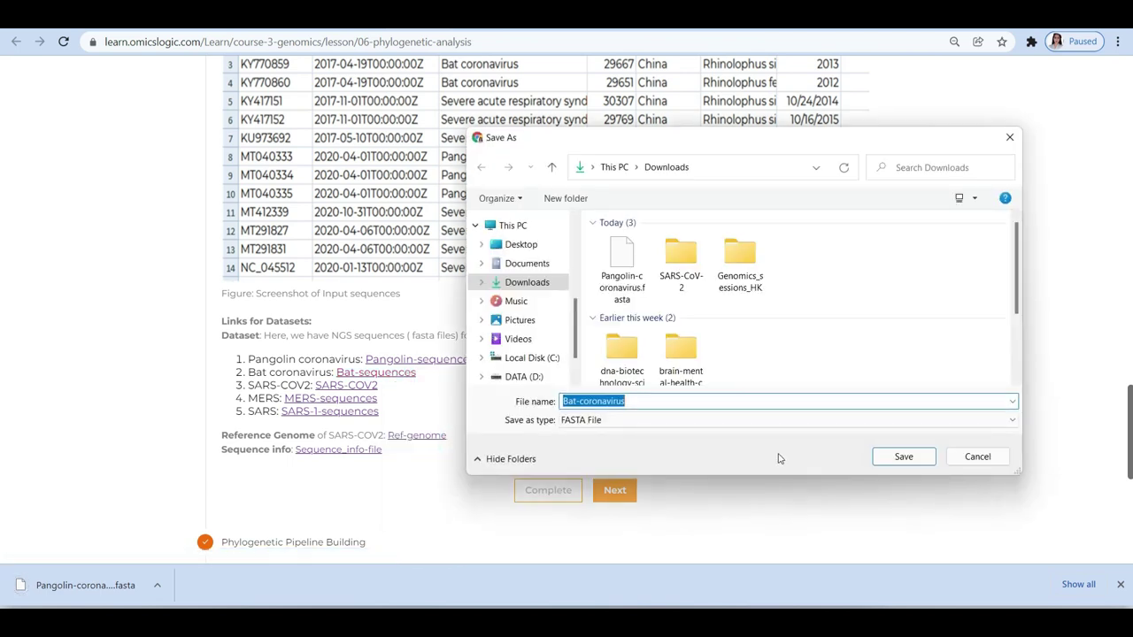
{"action": "left_click", "coordinate": [903, 456]}
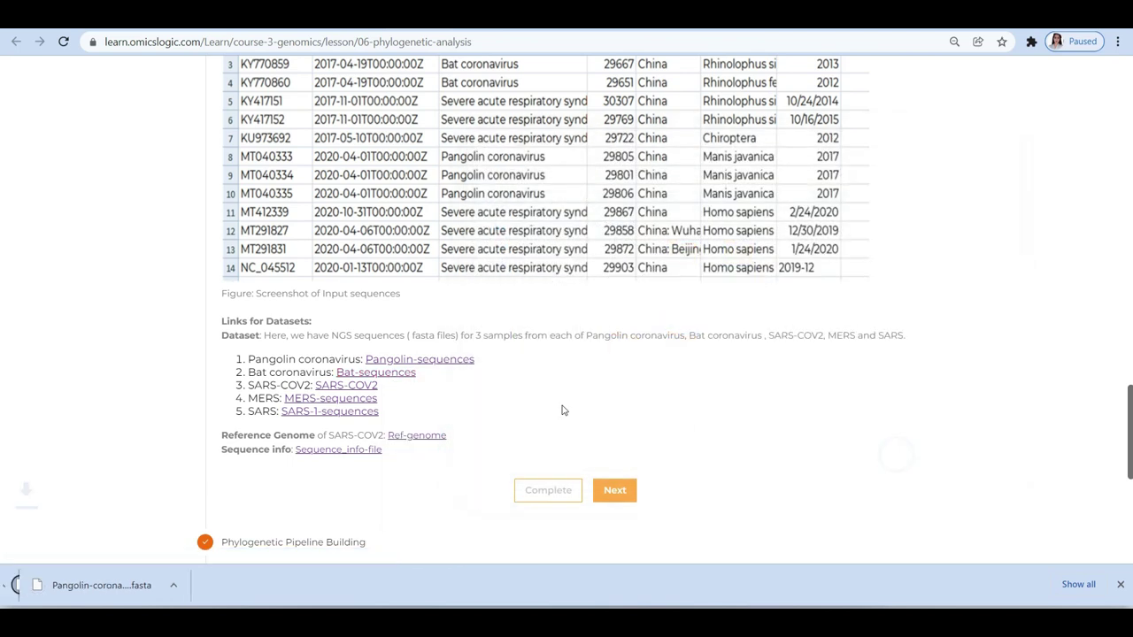
{"action": "right_click", "coordinate": [361, 389]}
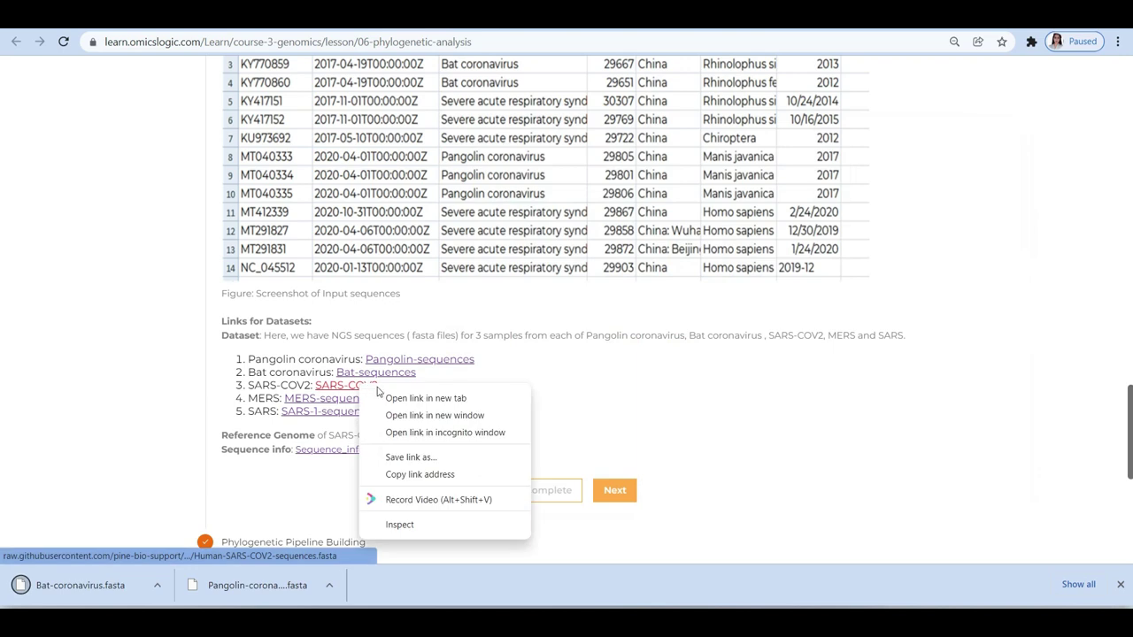
{"action": "left_click", "coordinate": [455, 451]}
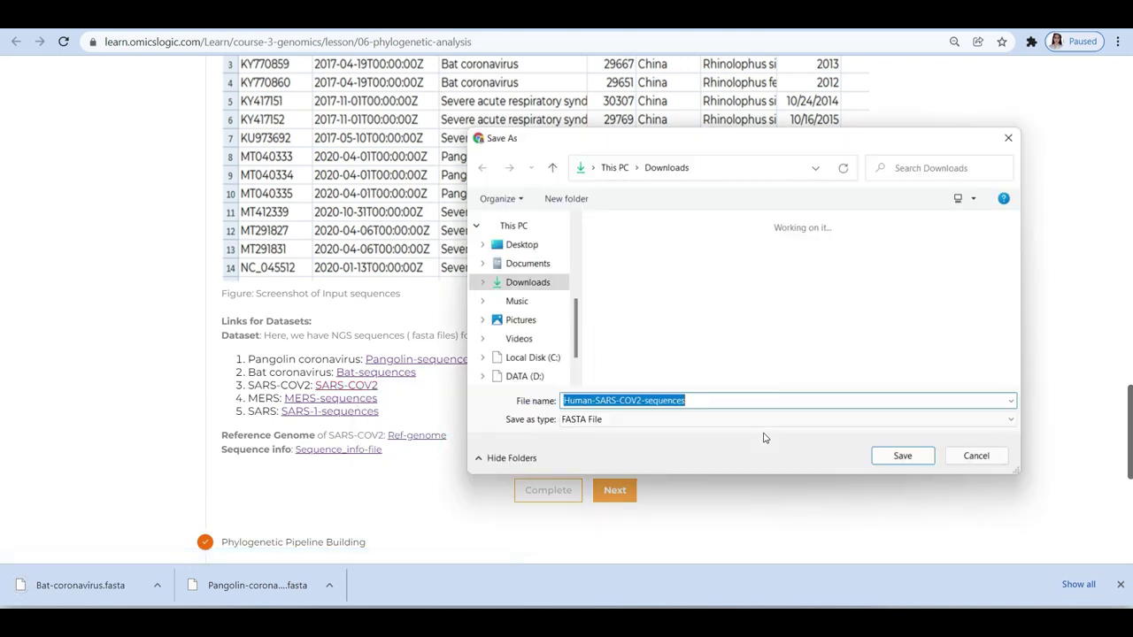
{"action": "left_click", "coordinate": [881, 456]}
- Save MERS.fasta (twice) and SARS.fasta to Downloads
{"action": "right_click", "coordinate": [345, 398]}
{"action": "left_click", "coordinate": [391, 457]}
{"action": "left_click", "coordinate": [900, 456]}
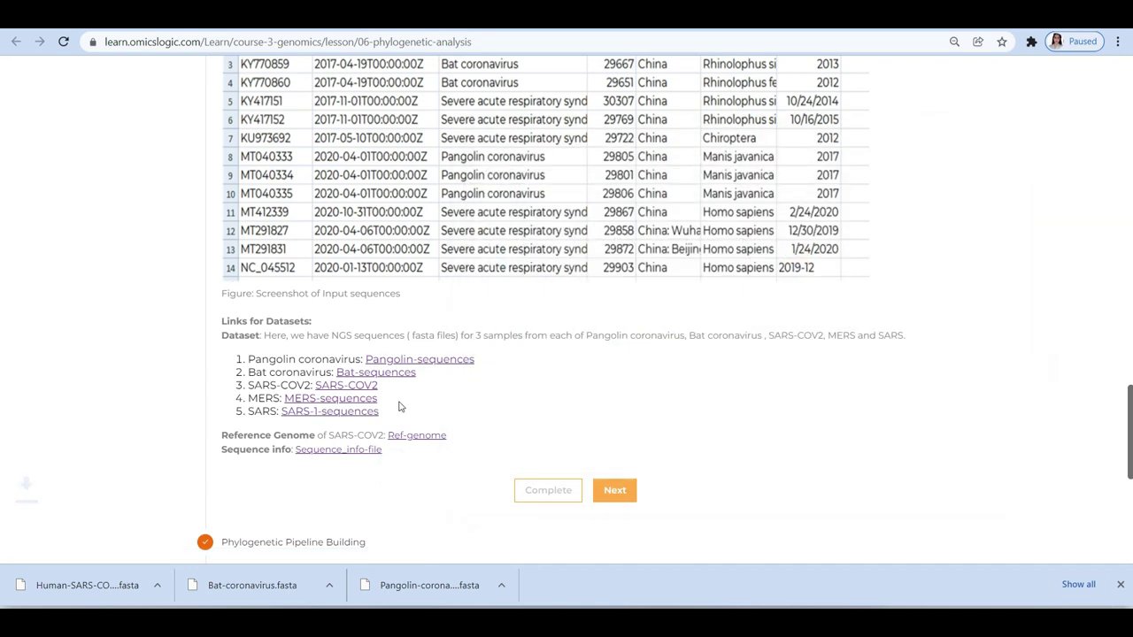
{"action": "right_click", "coordinate": [355, 403]}
{"action": "left_click", "coordinate": [405, 469]}
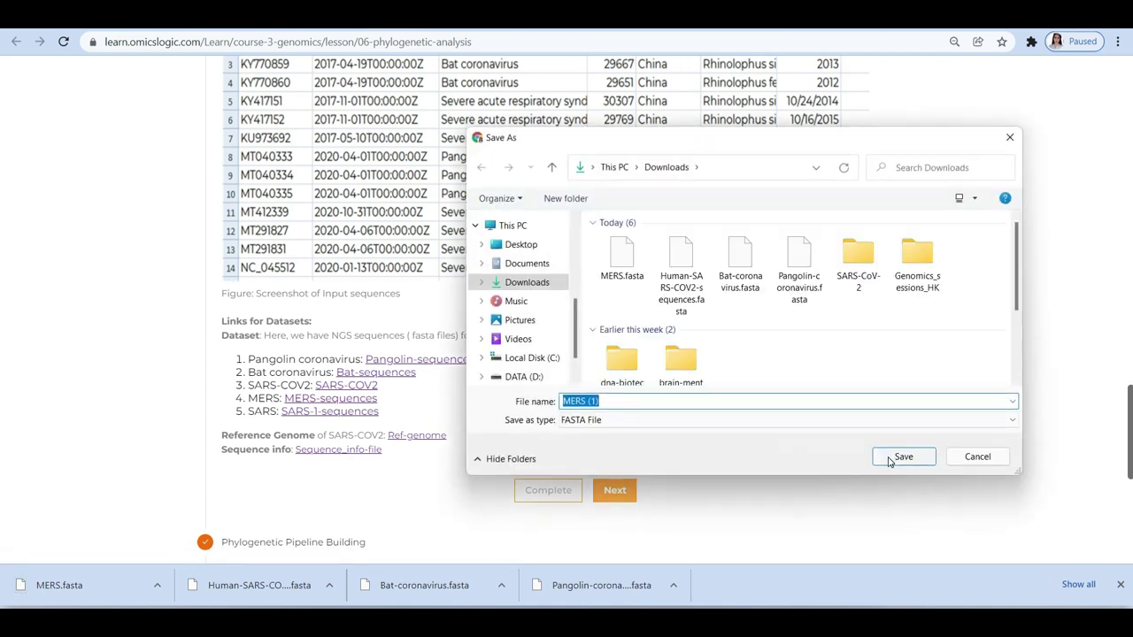
{"action": "left_click", "coordinate": [899, 457]}
{"action": "right_click", "coordinate": [359, 413]}
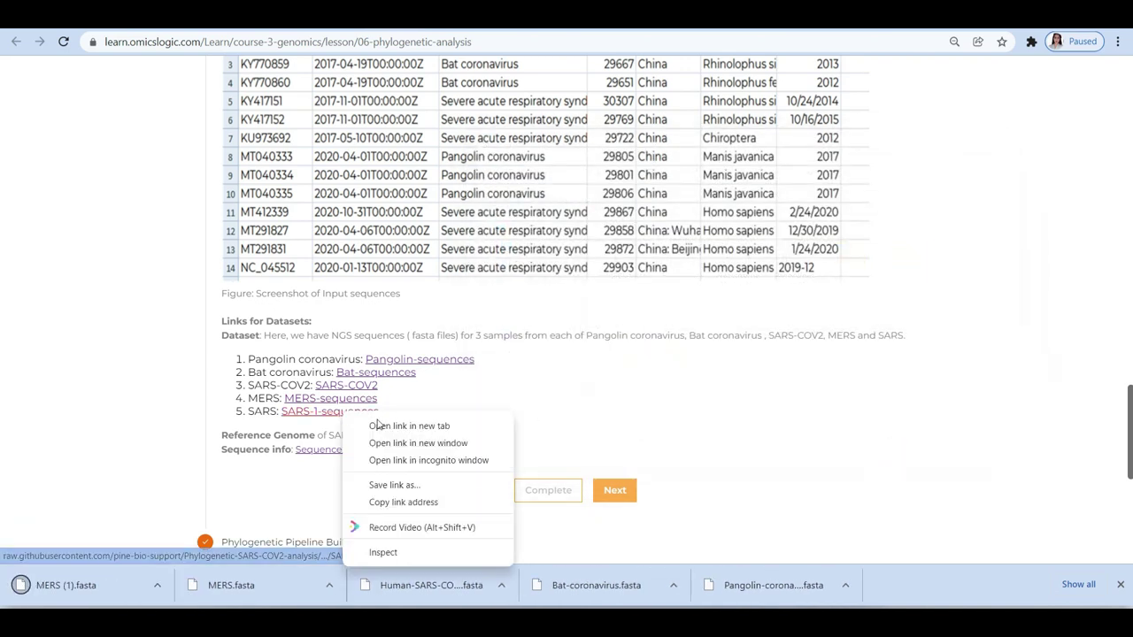
{"action": "left_click", "coordinate": [421, 487]}
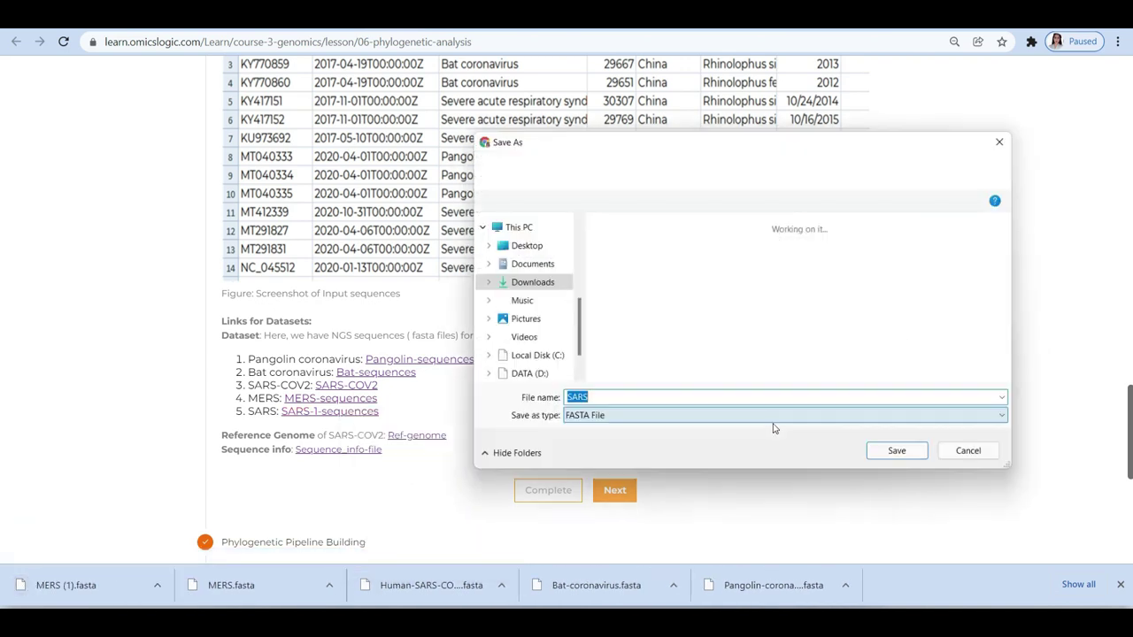
{"action": "left_click", "coordinate": [884, 460]}
- Save the SARS-COV2 GenBank reference genome and Sequence-info.txt to Downloads
{"action": "right_click", "coordinate": [430, 435]}
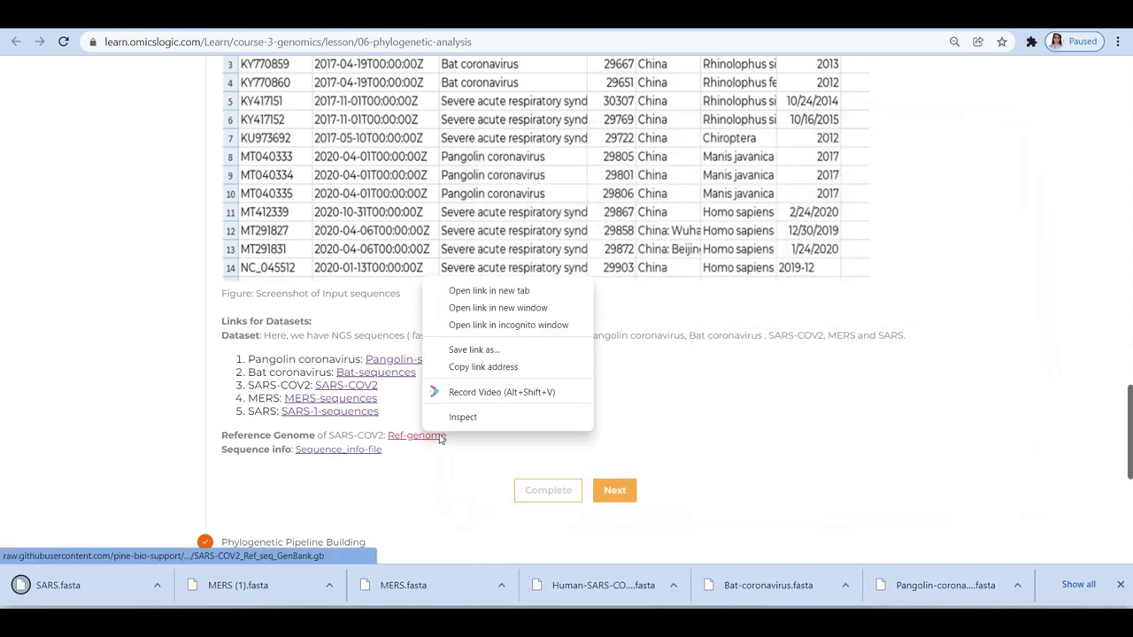
{"action": "left_click", "coordinate": [479, 350]}
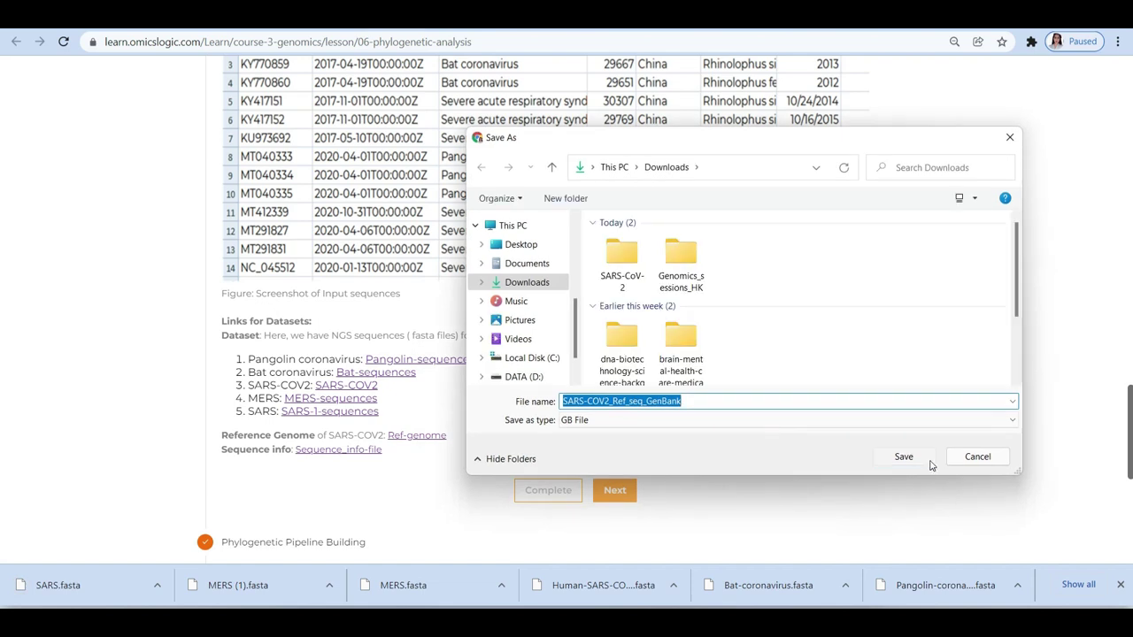
{"action": "left_click", "coordinate": [903, 461]}
{"action": "right_click", "coordinate": [380, 450]}
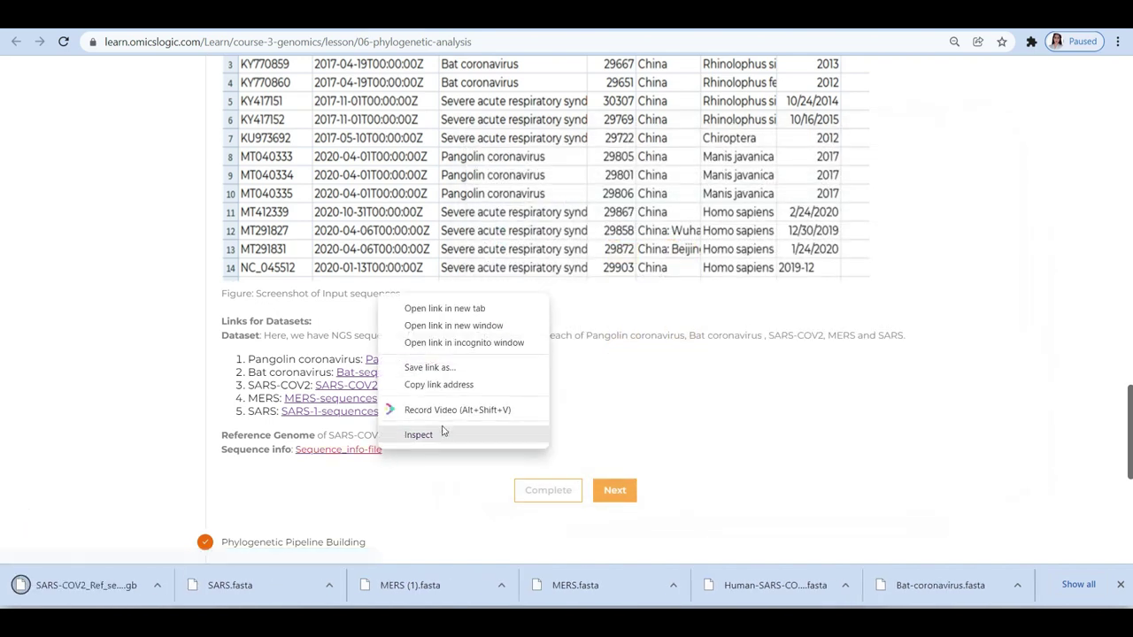
{"action": "left_click", "coordinate": [461, 368]}
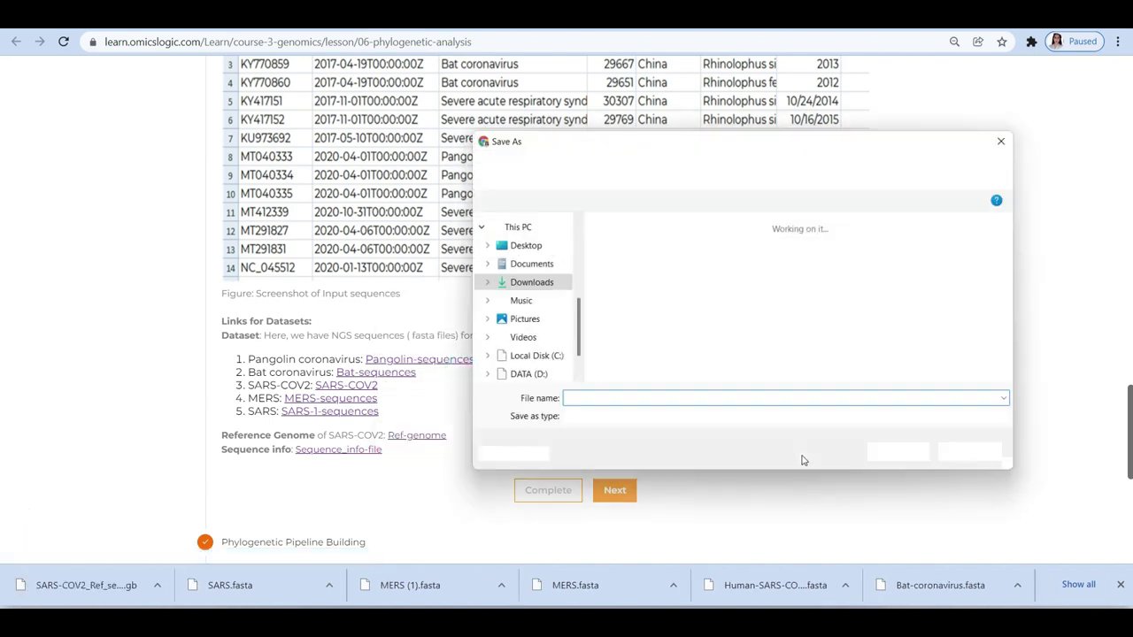
{"action": "left_click", "coordinate": [902, 456]}
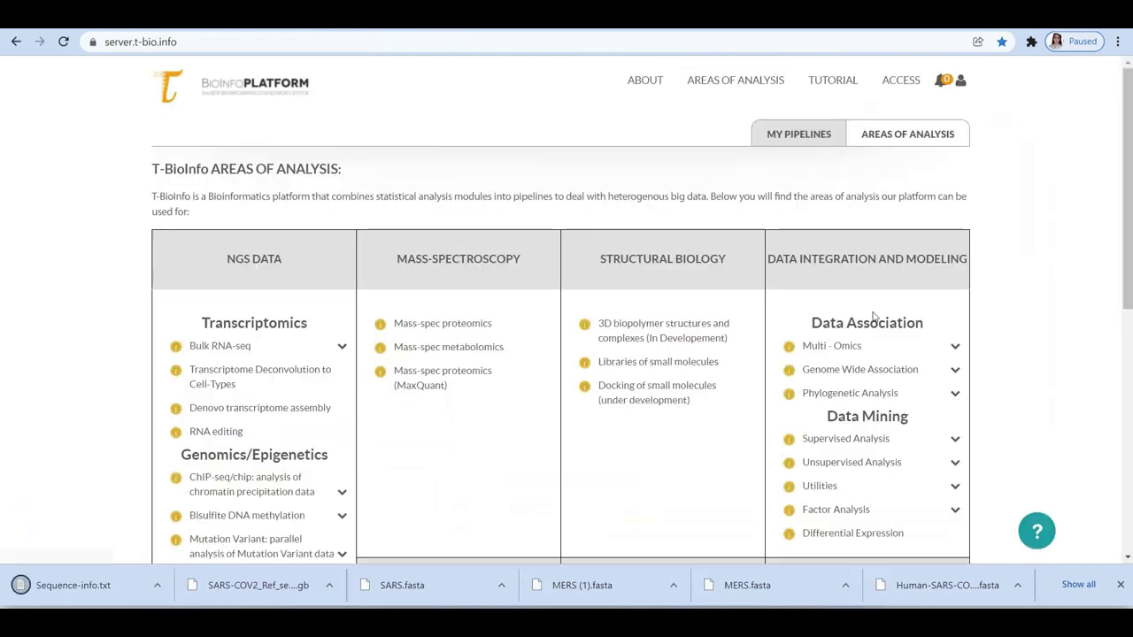
- Start a Phylogenetic Analysis pipeline and upload the SARS, MERS, Human-SARS-COV2, Bat and Pangolin FASTA files
{"action": "scroll", "coordinate": [886, 372], "scroll_direction": "down", "scroll_amount": 1}
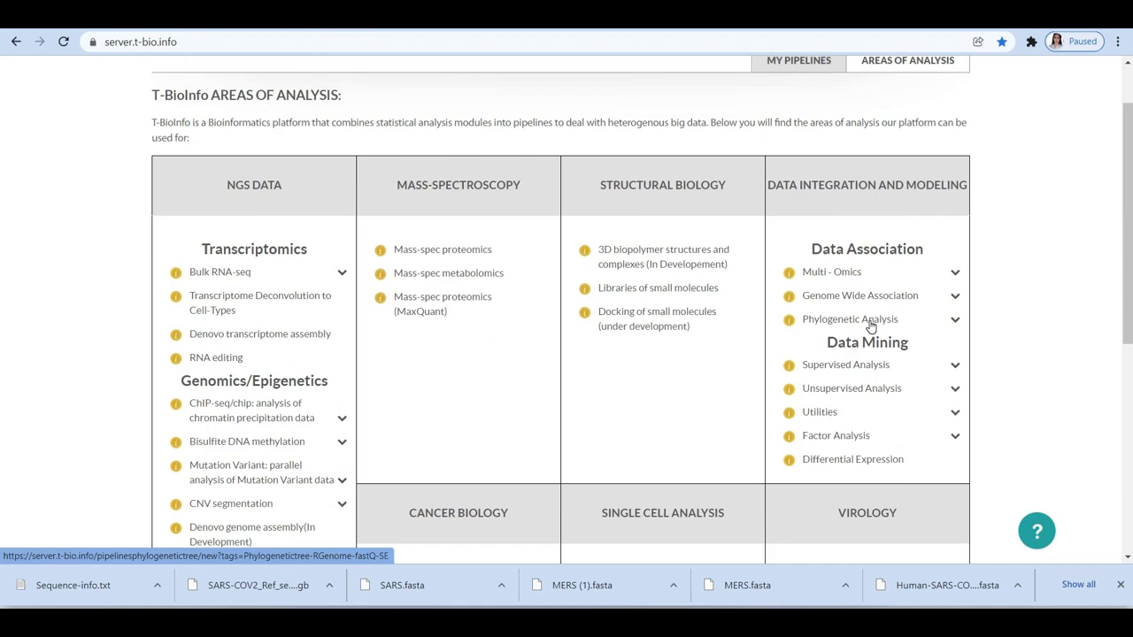
{"action": "left_click", "coordinate": [1121, 584]}
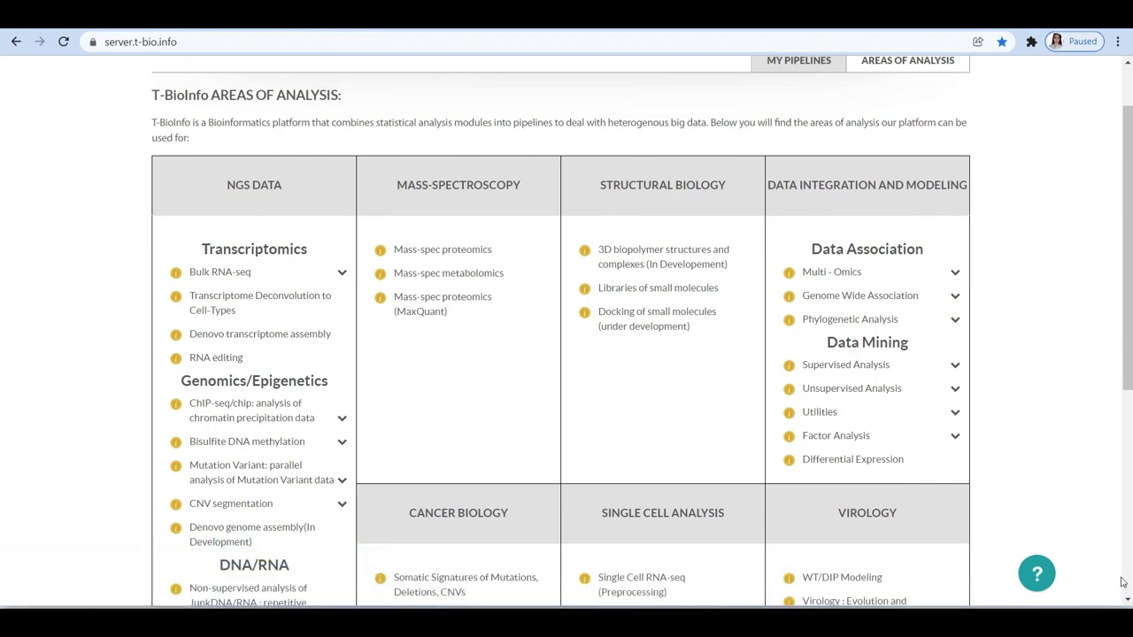
{"action": "left_click", "coordinate": [855, 323]}
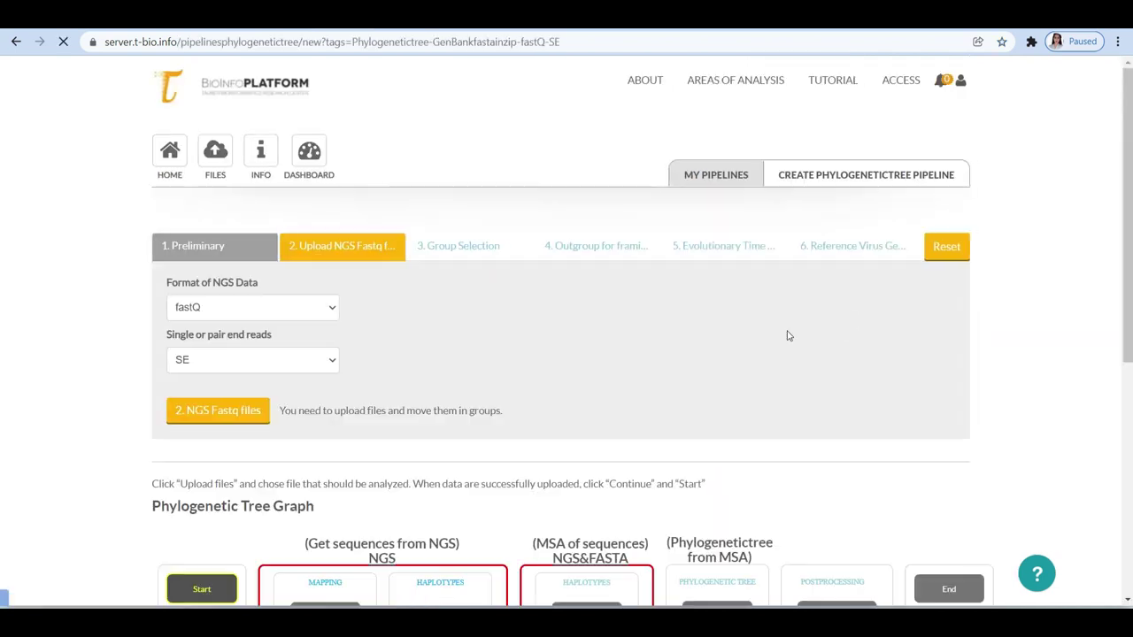
{"action": "left_click", "coordinate": [222, 407]}
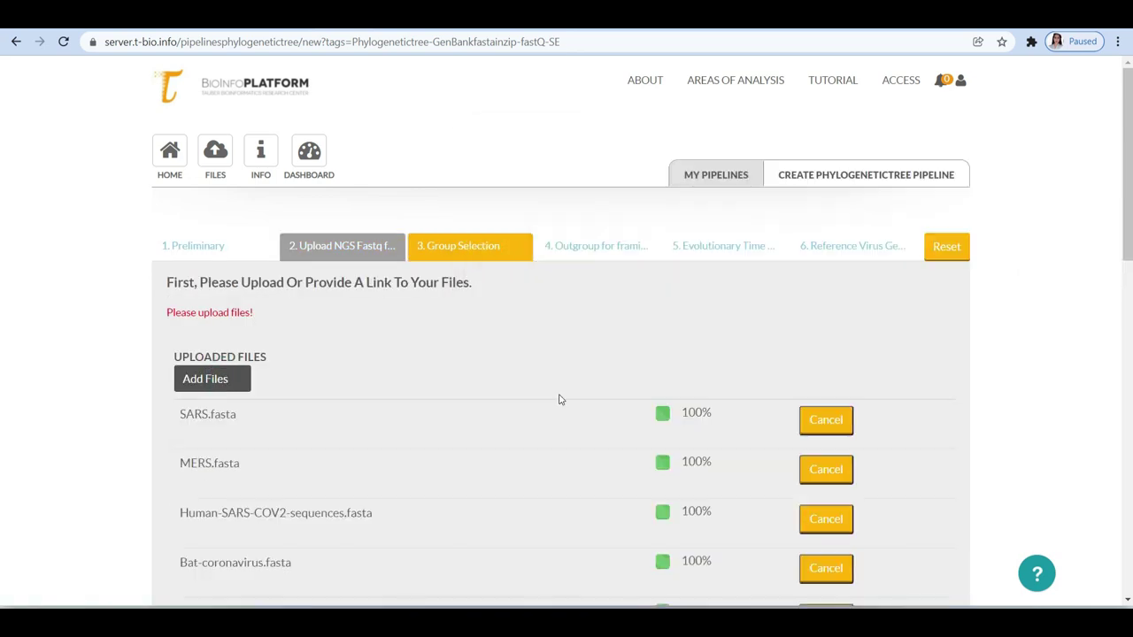
{"action": "scroll", "coordinate": [560, 398], "scroll_direction": "down", "scroll_amount": 4}
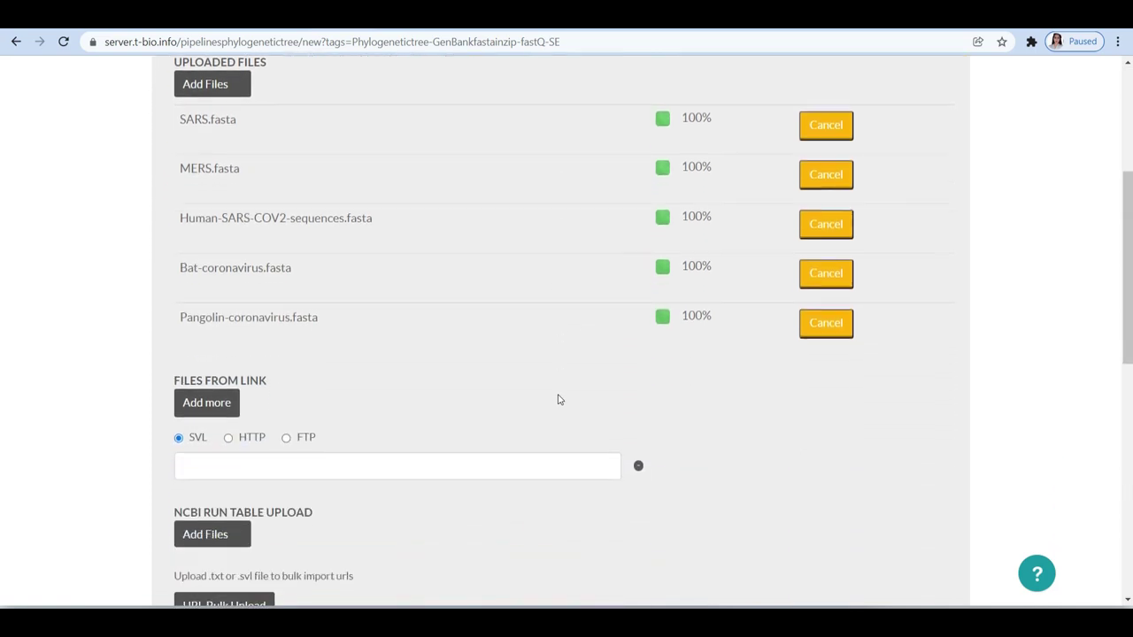
{"action": "scroll", "coordinate": [558, 401], "scroll_direction": "down", "scroll_amount": 2}
- Add Groups B and C; put SARS-COV2 and SARS in A, Pangolin in B, MERS and Bat in C
{"action": "left_click", "coordinate": [265, 518]}
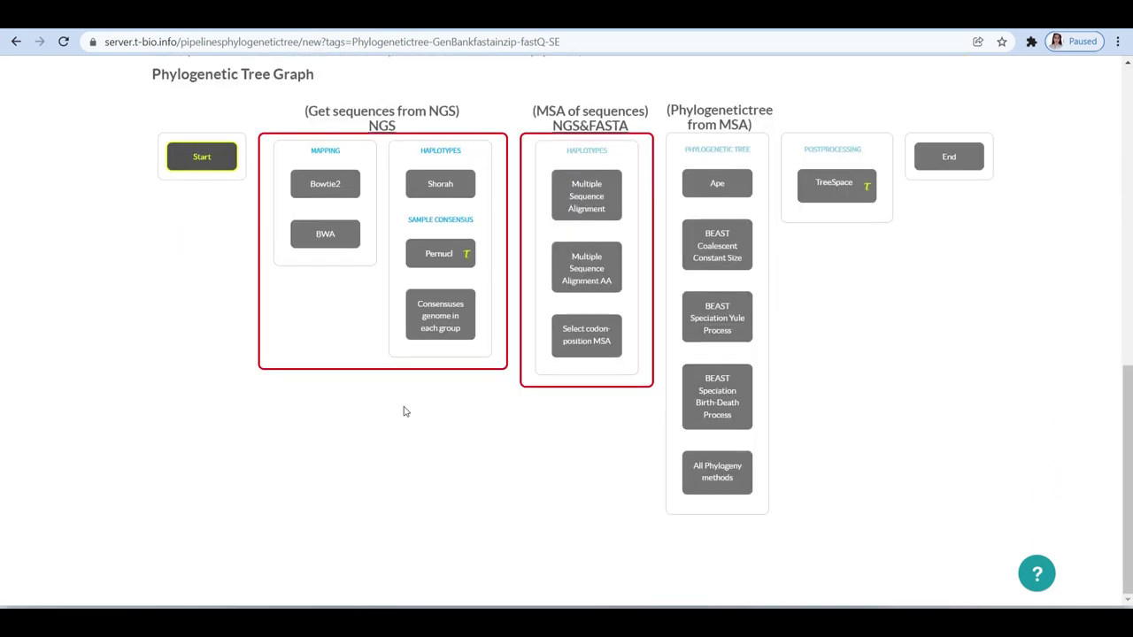
{"action": "scroll", "coordinate": [493, 399], "scroll_direction": "up", "scroll_amount": 5}
{"action": "scroll", "coordinate": [232, 215], "scroll_direction": "up", "scroll_amount": 2}
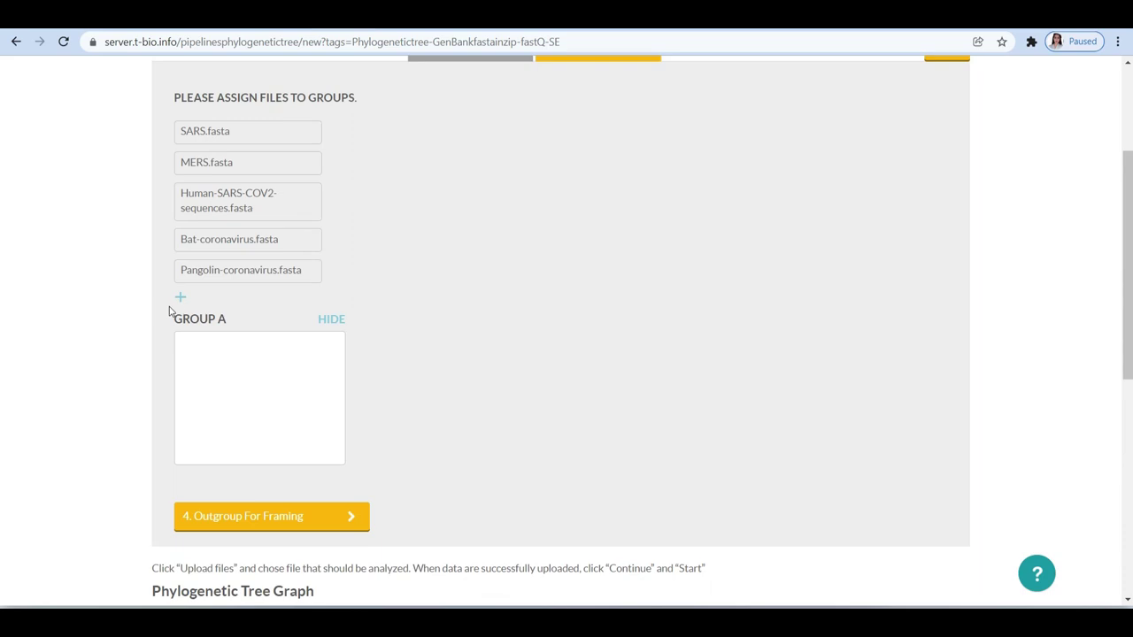
{"action": "left_click", "coordinate": [179, 297]}
{"action": "left_click", "coordinate": [179, 297]}
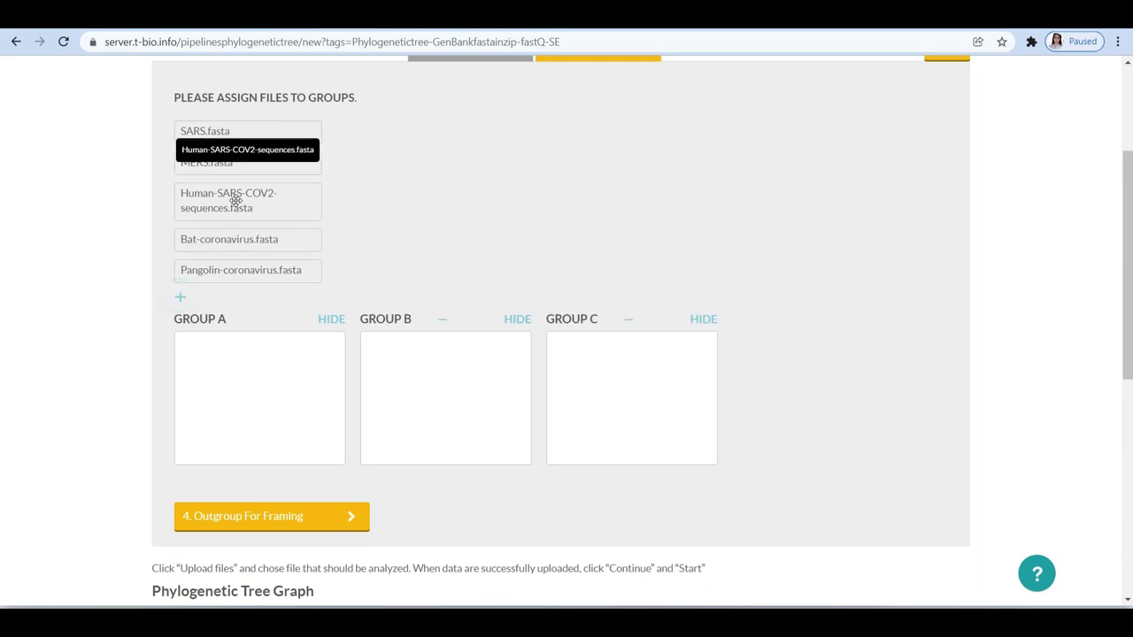
{"action": "left_click_drag", "start_coordinate": [236, 200], "coordinate": [235, 356]}
{"action": "left_click_drag", "start_coordinate": [245, 125], "coordinate": [256, 339]}
{"action": "left_click_drag", "start_coordinate": [256, 189], "coordinate": [464, 288]}
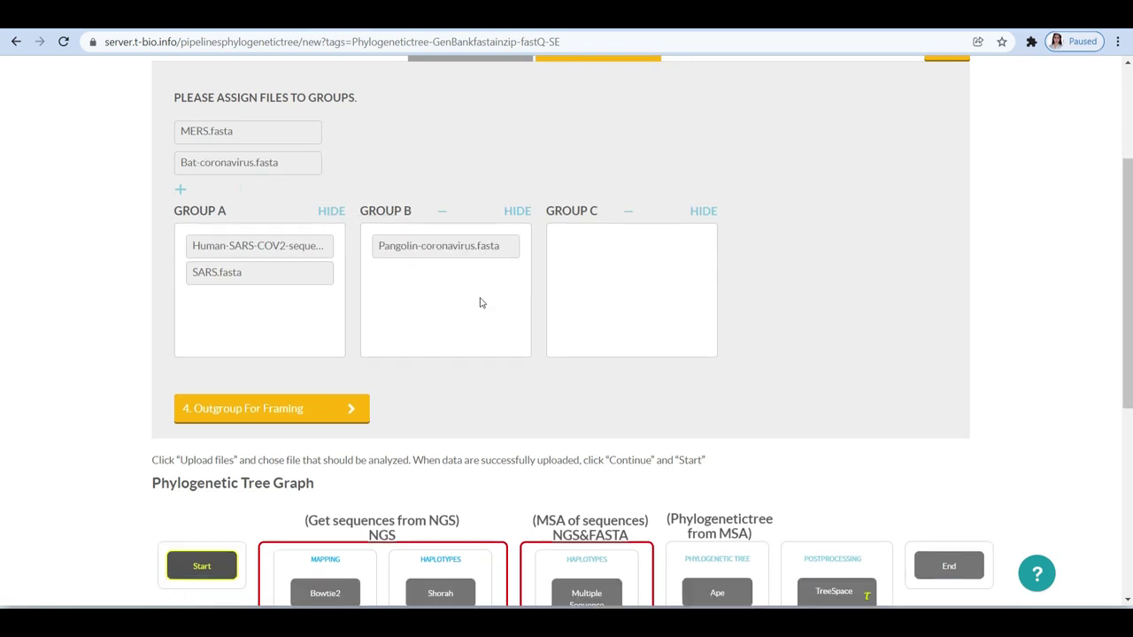
{"action": "left_click_drag", "start_coordinate": [271, 141], "coordinate": [661, 242]}
{"action": "left_click_drag", "start_coordinate": [295, 137], "coordinate": [643, 255]}
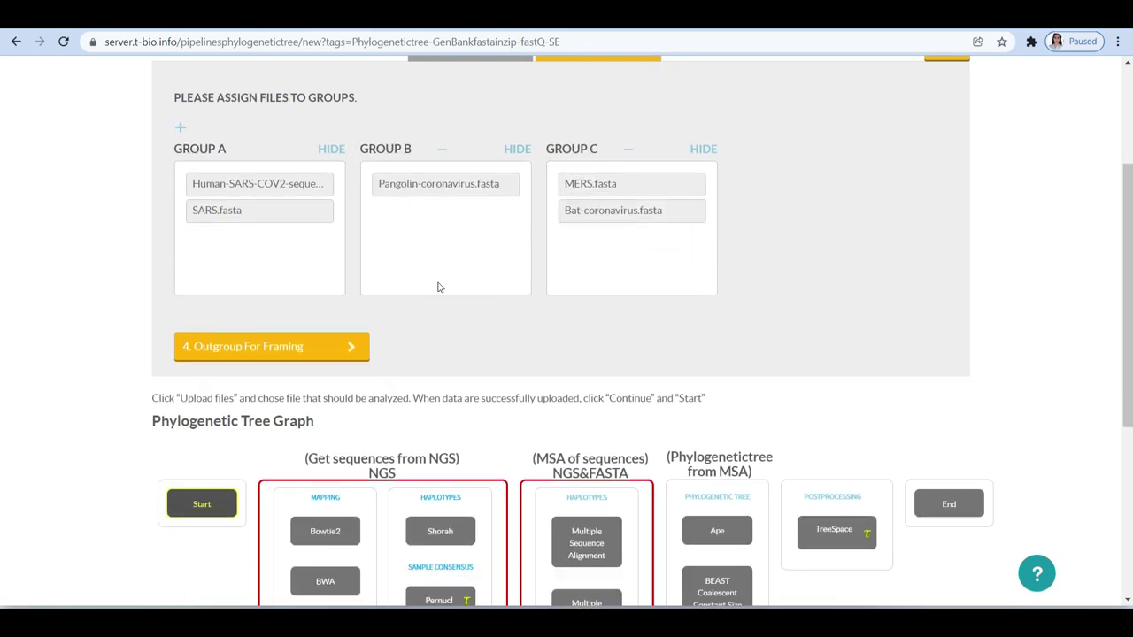
- Upload SARS-COV2_Ref_seq_GenBank.gb as the outgroup for codon framing
{"action": "left_click", "coordinate": [328, 350]}
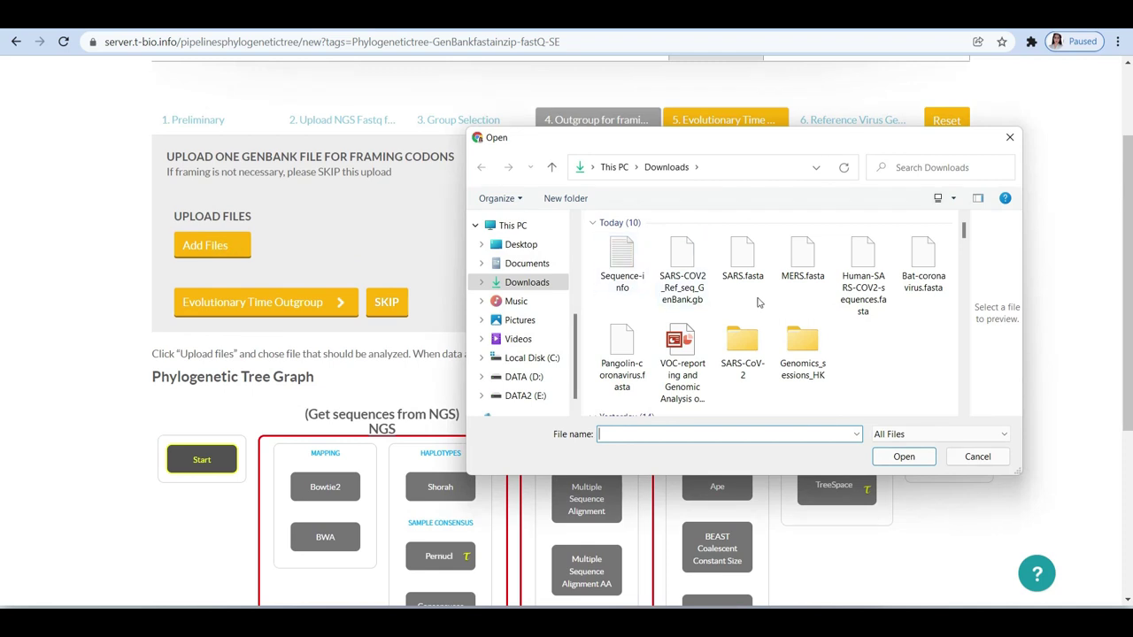
{"action": "left_click", "coordinate": [682, 270]}
{"action": "left_click", "coordinate": [894, 457]}
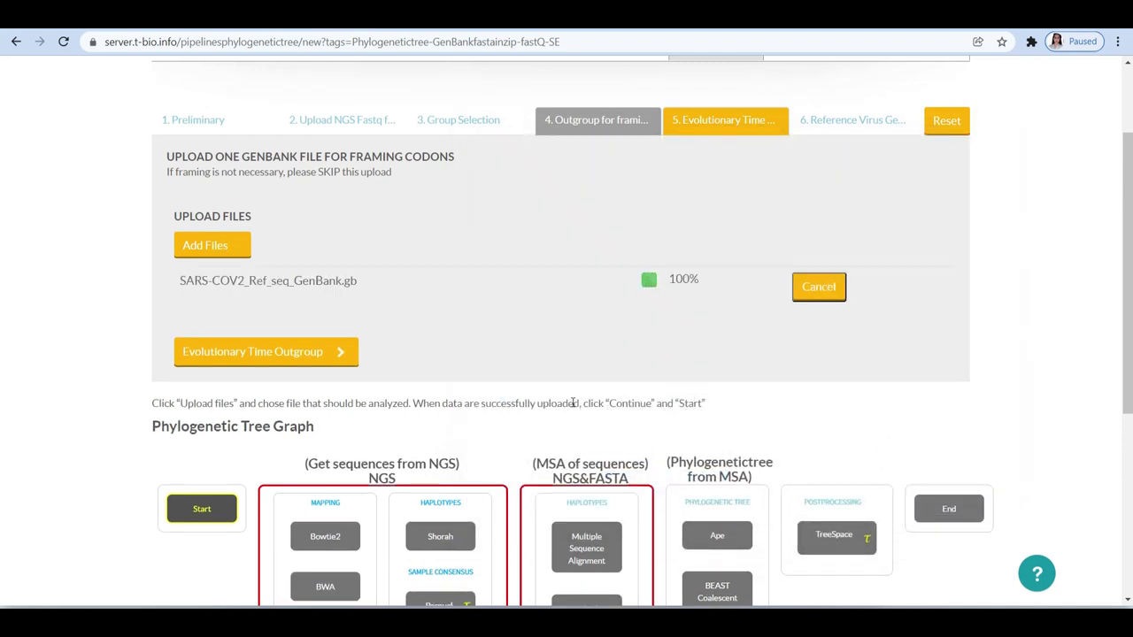
{"action": "left_click", "coordinate": [335, 356]}
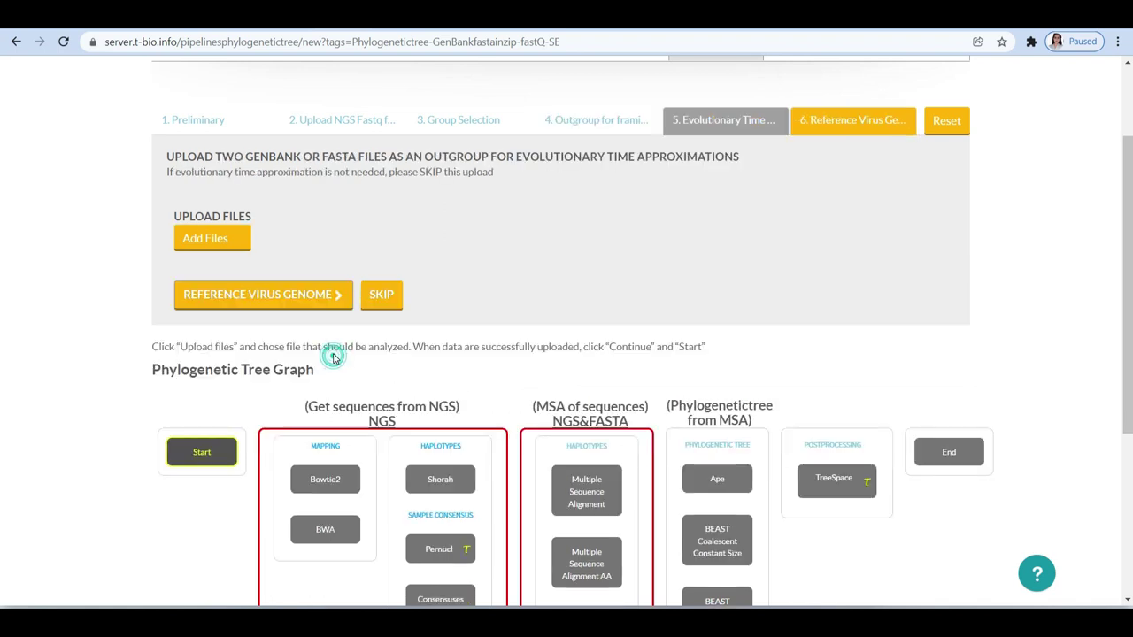
- Skip the evolutionary time outgroup upload, dismissing the upload warnings
{"action": "left_click", "coordinate": [341, 304]}
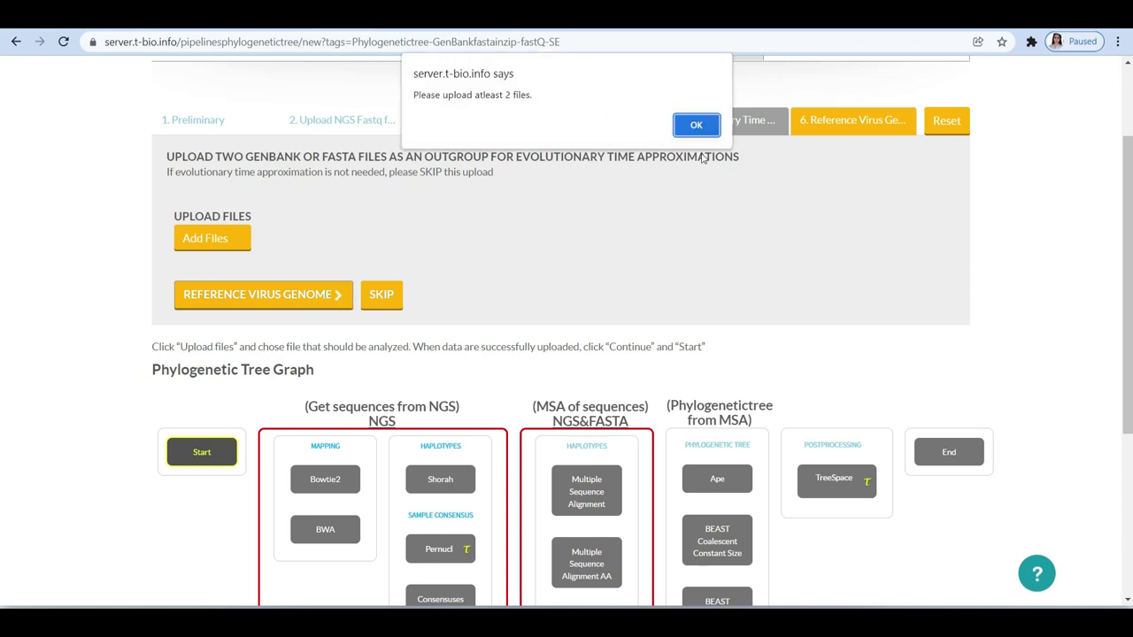
{"action": "left_click", "coordinate": [695, 125]}
{"action": "left_click", "coordinate": [381, 296]}
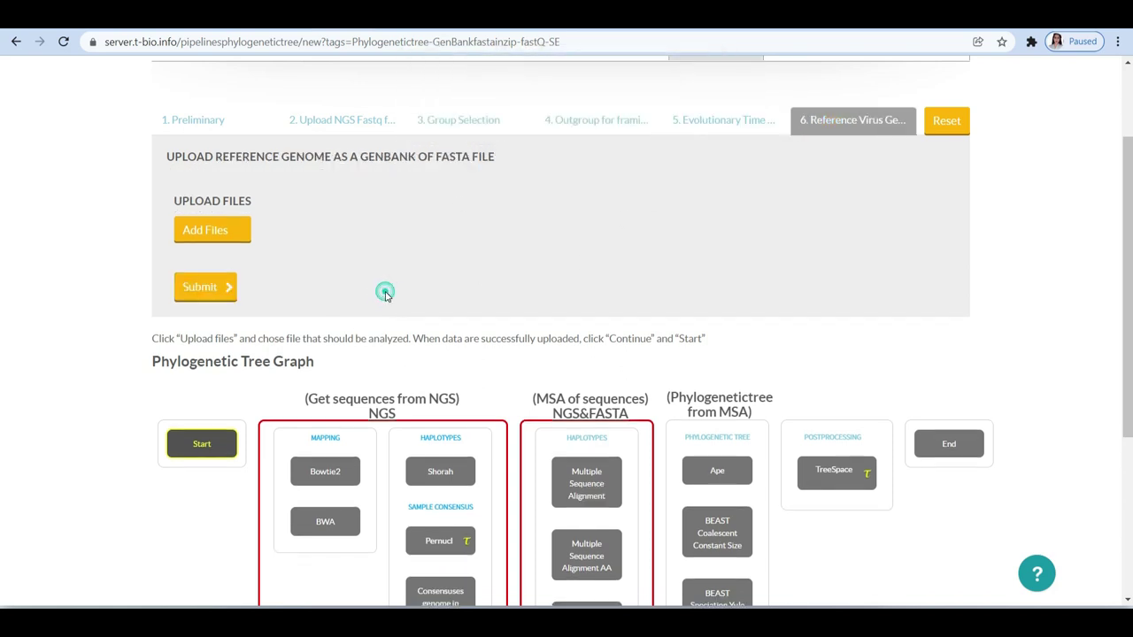
{"action": "left_click", "coordinate": [223, 290]}
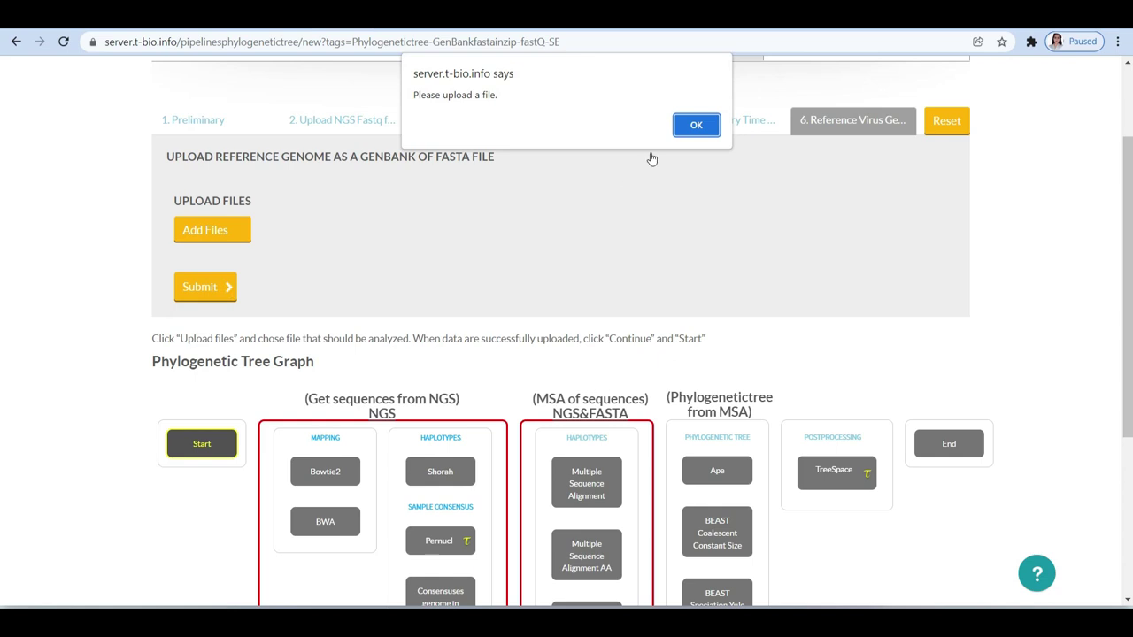
{"action": "left_click", "coordinate": [696, 133]}
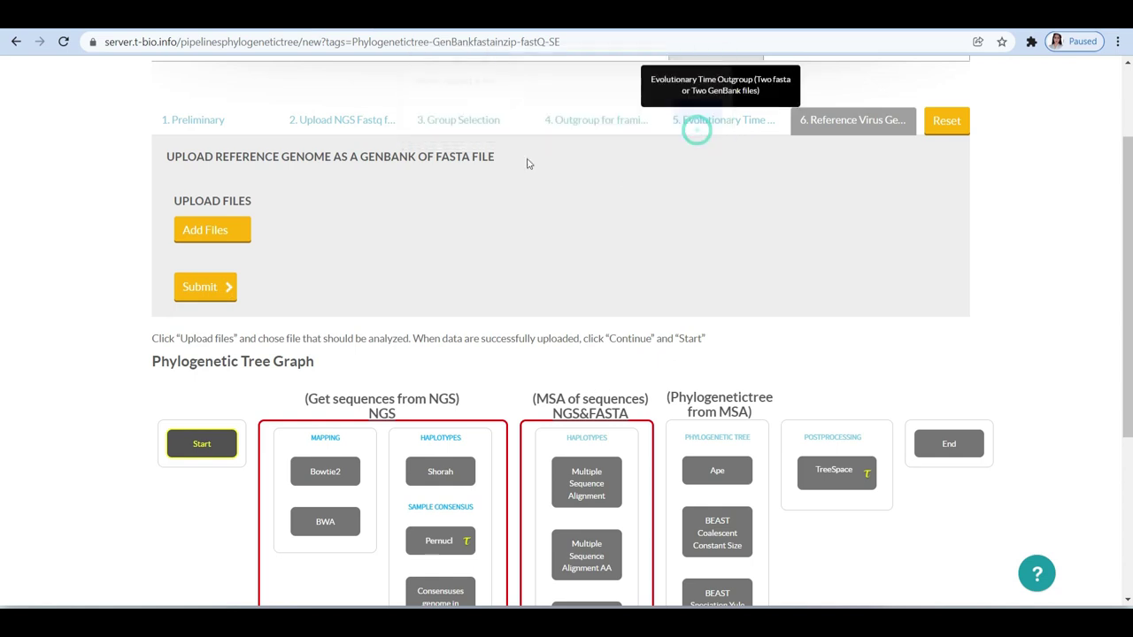
- Upload SARS-COV2_Ref_seq_GenBank.gb as the reference virus genome and submit it
{"action": "left_click", "coordinate": [233, 241]}
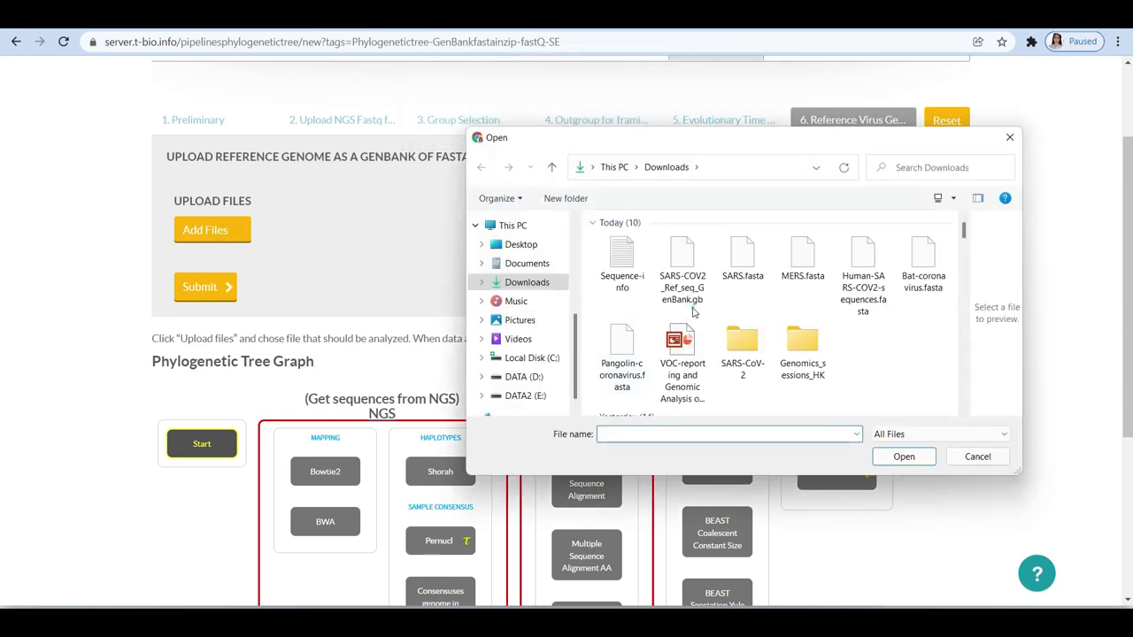
{"action": "left_click", "coordinate": [694, 298]}
{"action": "left_click", "coordinate": [912, 457]}
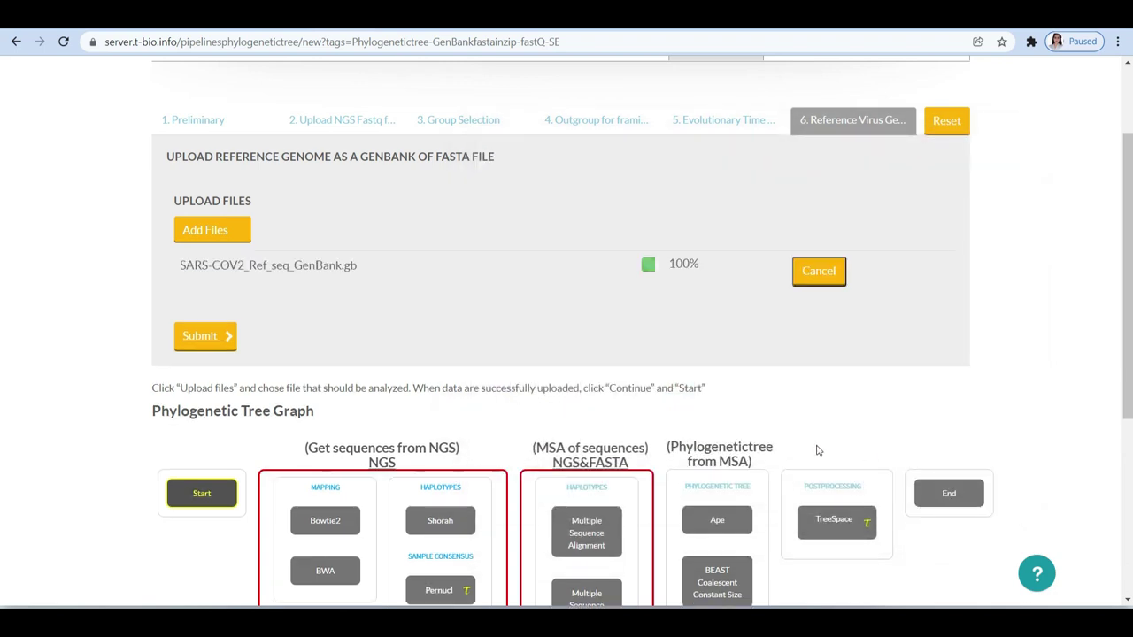
{"action": "left_click", "coordinate": [226, 338]}
{"action": "left_click", "coordinate": [698, 124]}
- Open the pipeline graph, begin from Start, and add the Multiple Sequence Alignment step
{"action": "left_click", "coordinate": [215, 338]}
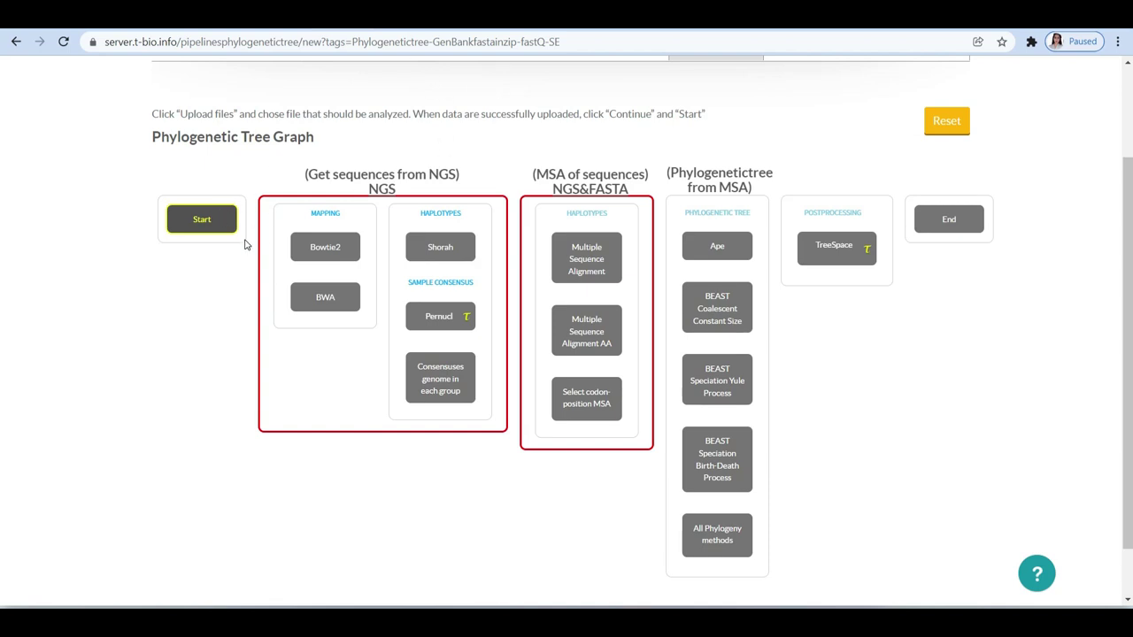
{"action": "left_click", "coordinate": [203, 223]}
{"action": "left_click", "coordinate": [202, 221]}
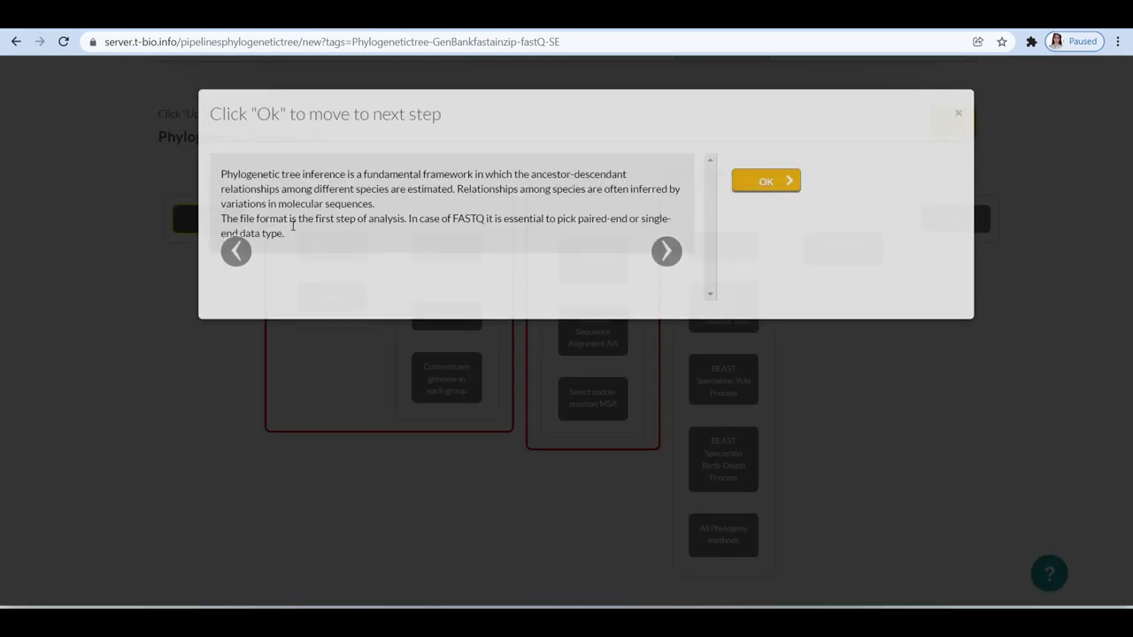
{"action": "left_click", "coordinate": [767, 206]}
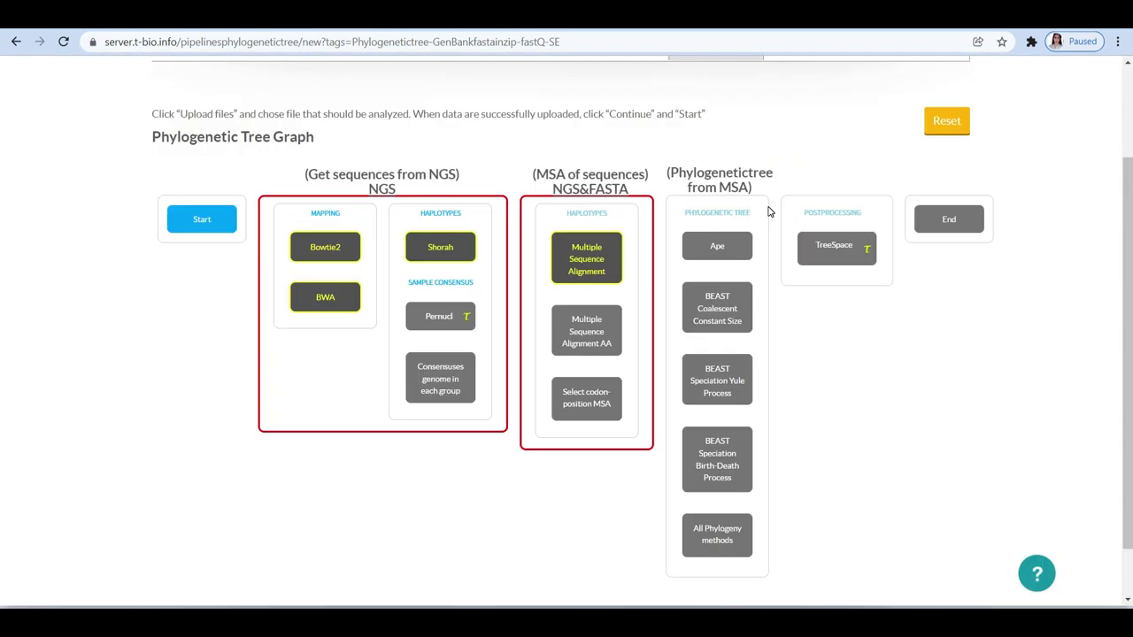
{"action": "left_click", "coordinate": [590, 274]}
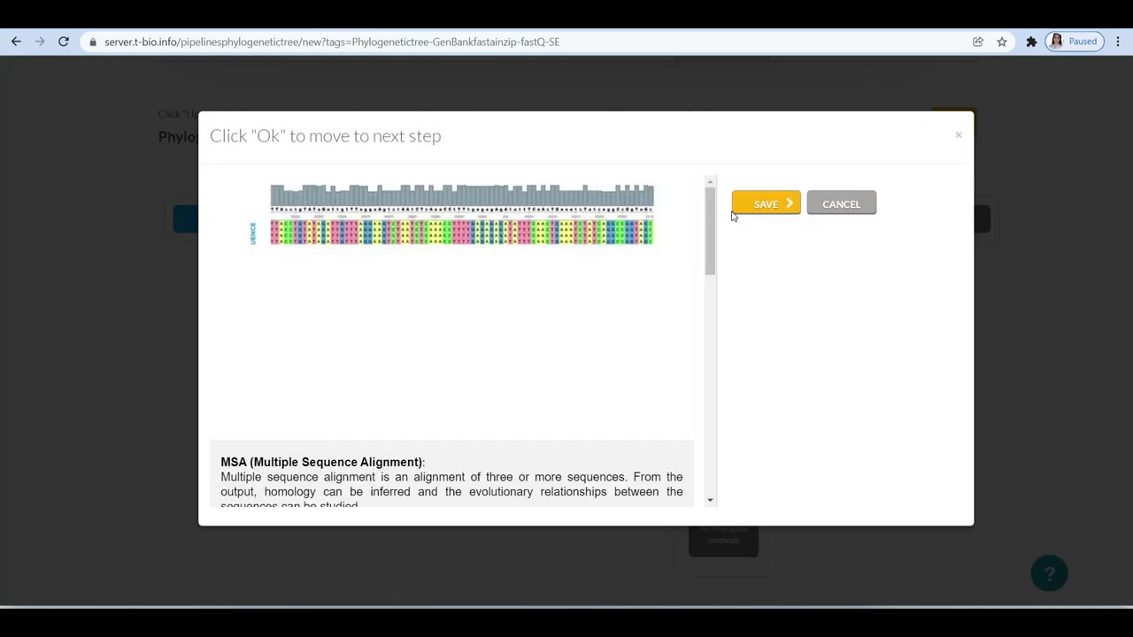
{"action": "scroll", "coordinate": [596, 257], "scroll_direction": "down", "scroll_amount": 10}
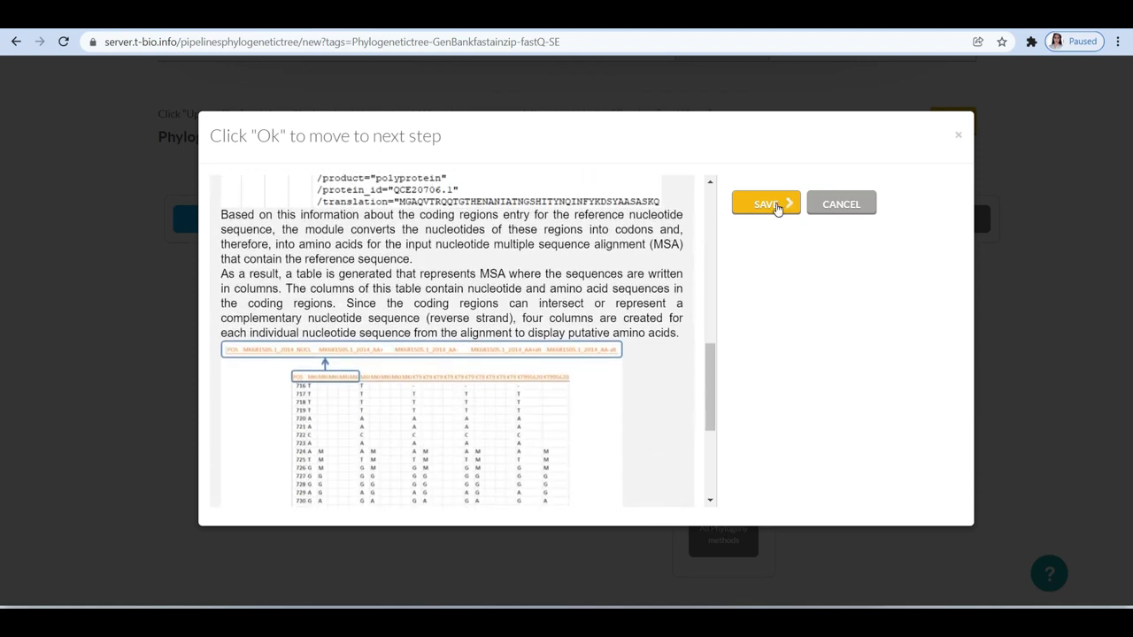
- Save Multiple Sequence Alignment, then add and save the Multiple Sequence Alignment AA step
{"action": "left_click", "coordinate": [765, 204]}
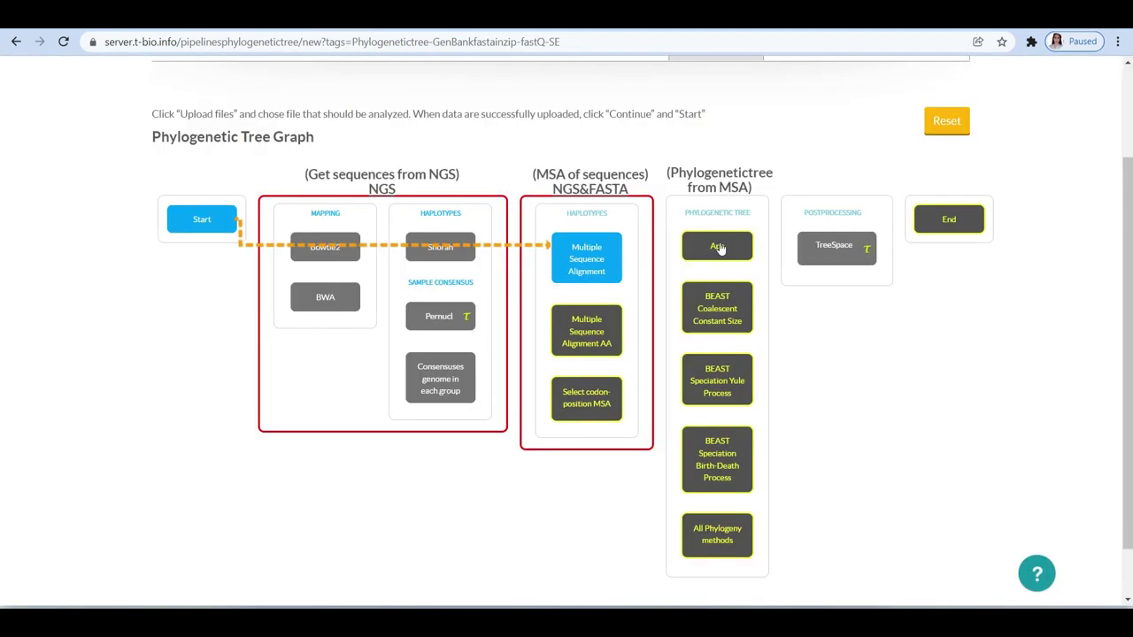
{"action": "left_click", "coordinate": [598, 326]}
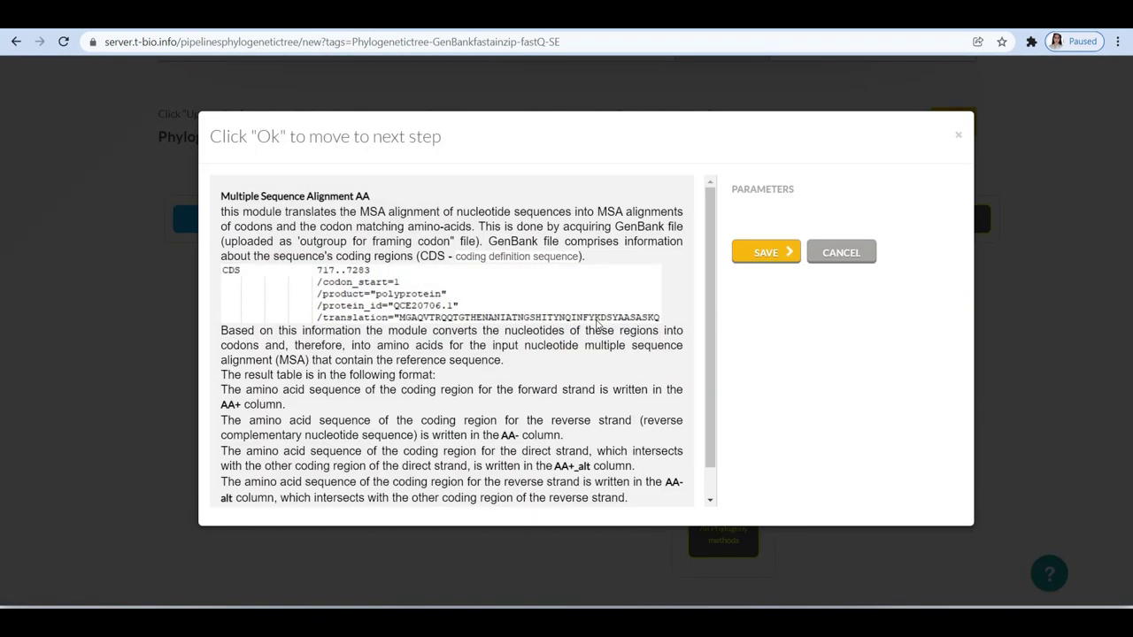
{"action": "left_click", "coordinate": [753, 256]}
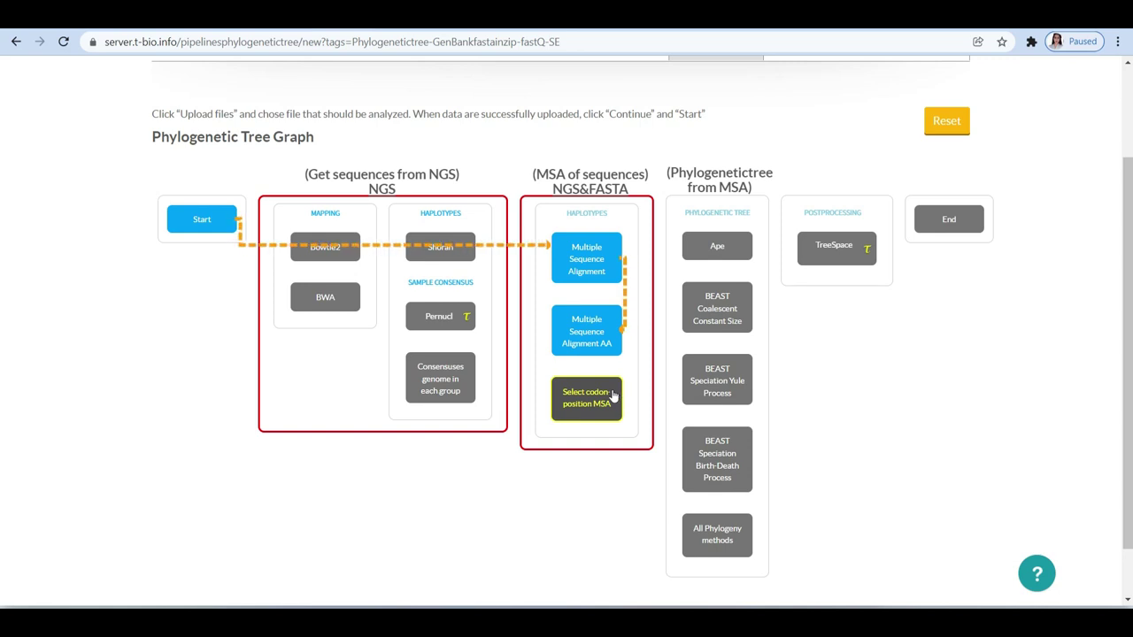
- Add Select codon-position MSA with Codon Third Position and 4D both false, and view its description
{"action": "left_click", "coordinate": [612, 395]}
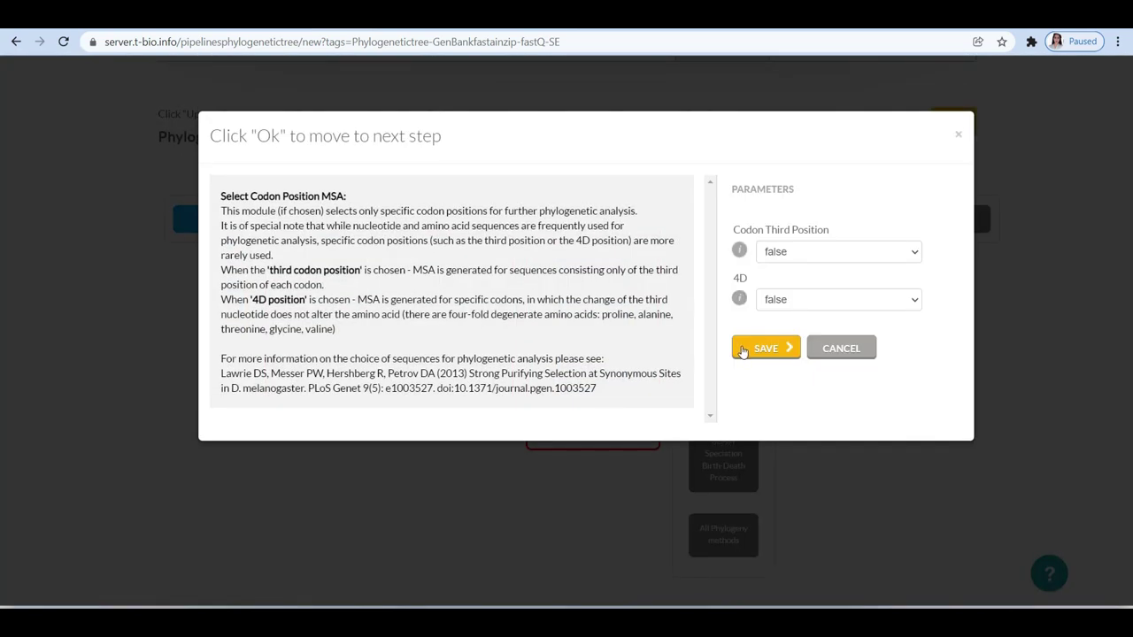
{"action": "left_click", "coordinate": [743, 349]}
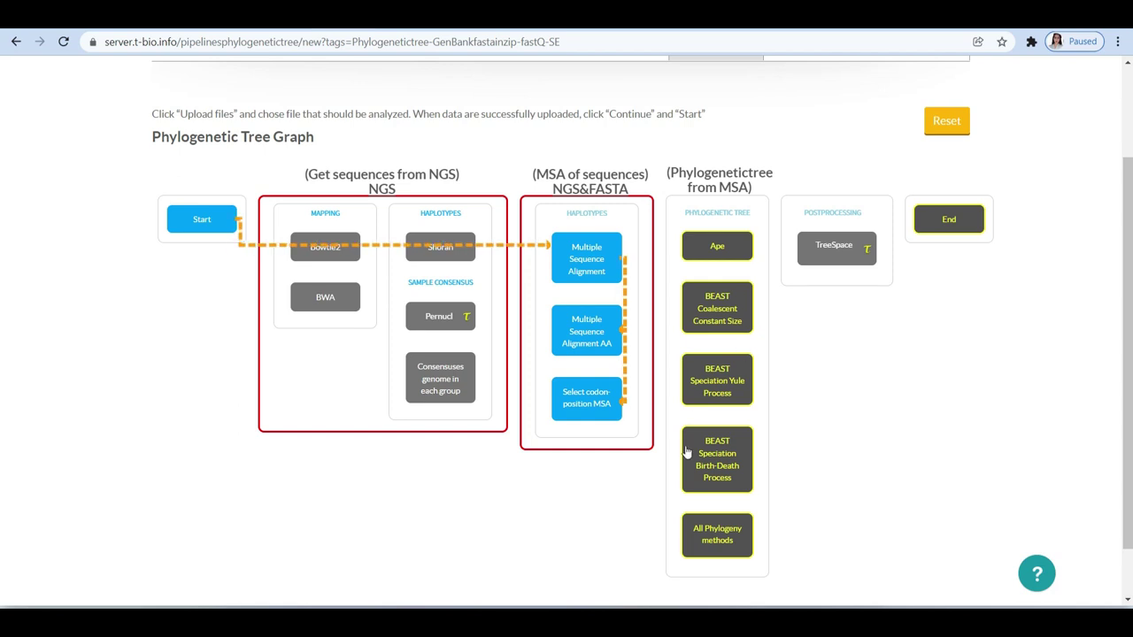
{"action": "left_click", "coordinate": [607, 413]}
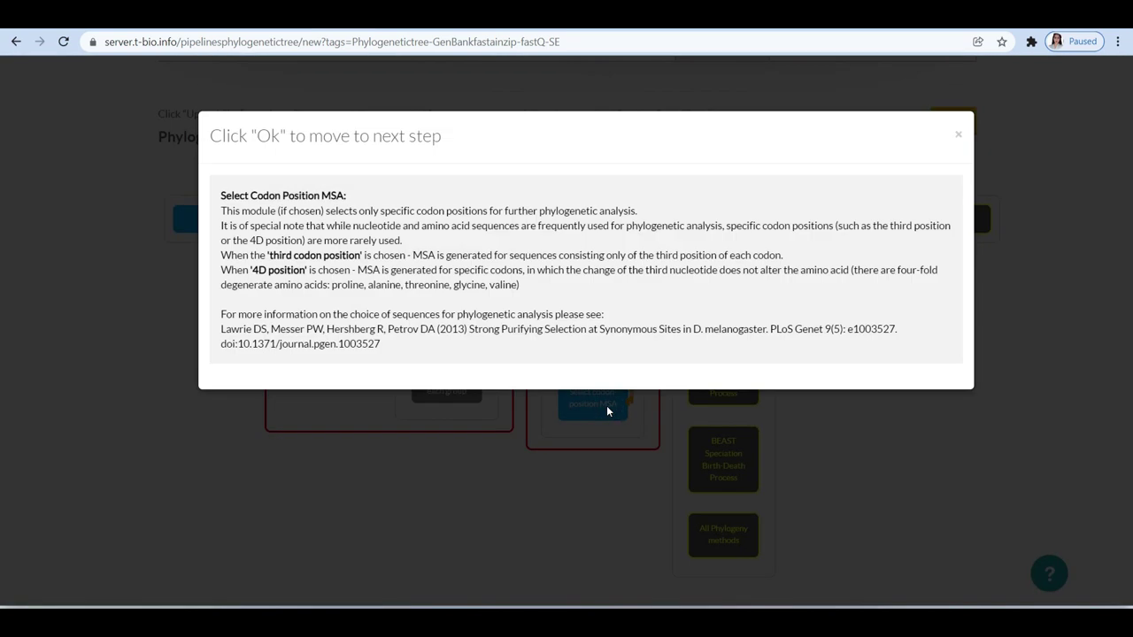
- Close the description and add All Phylogeny methods with nucleotide as the sequence type
{"action": "left_click", "coordinate": [621, 499]}
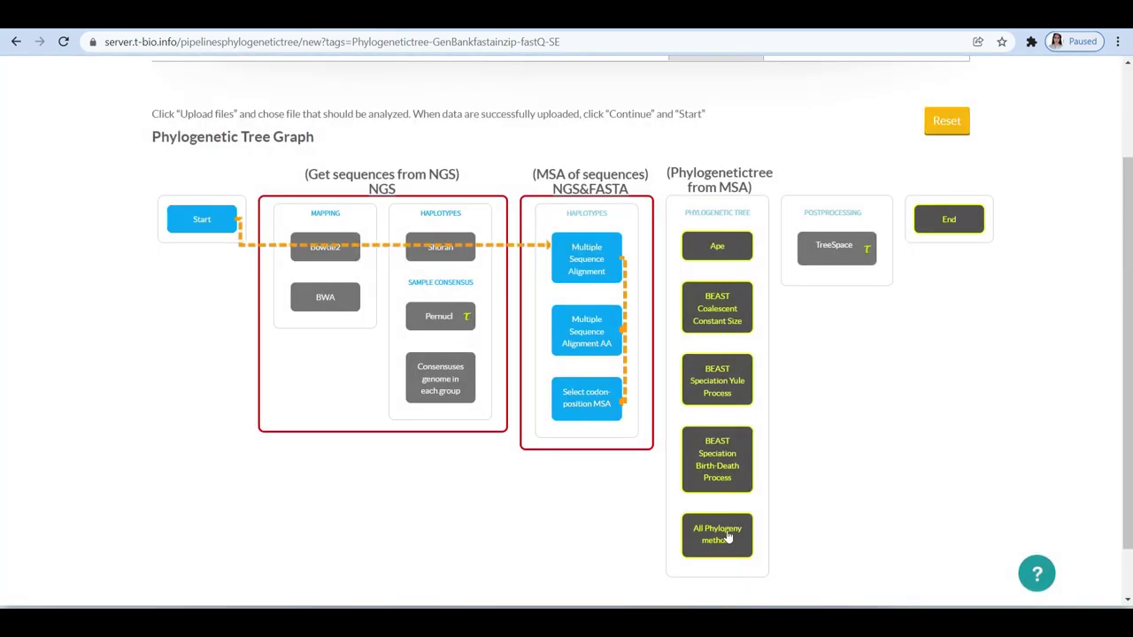
{"action": "left_click", "coordinate": [727, 536]}
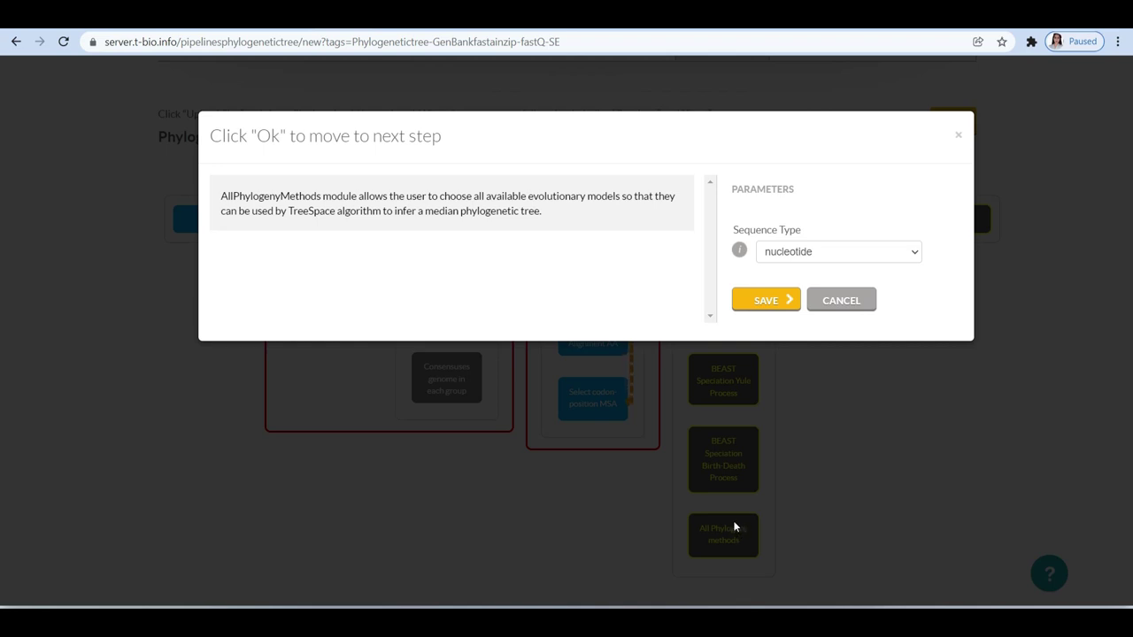
{"action": "left_click", "coordinate": [768, 302]}
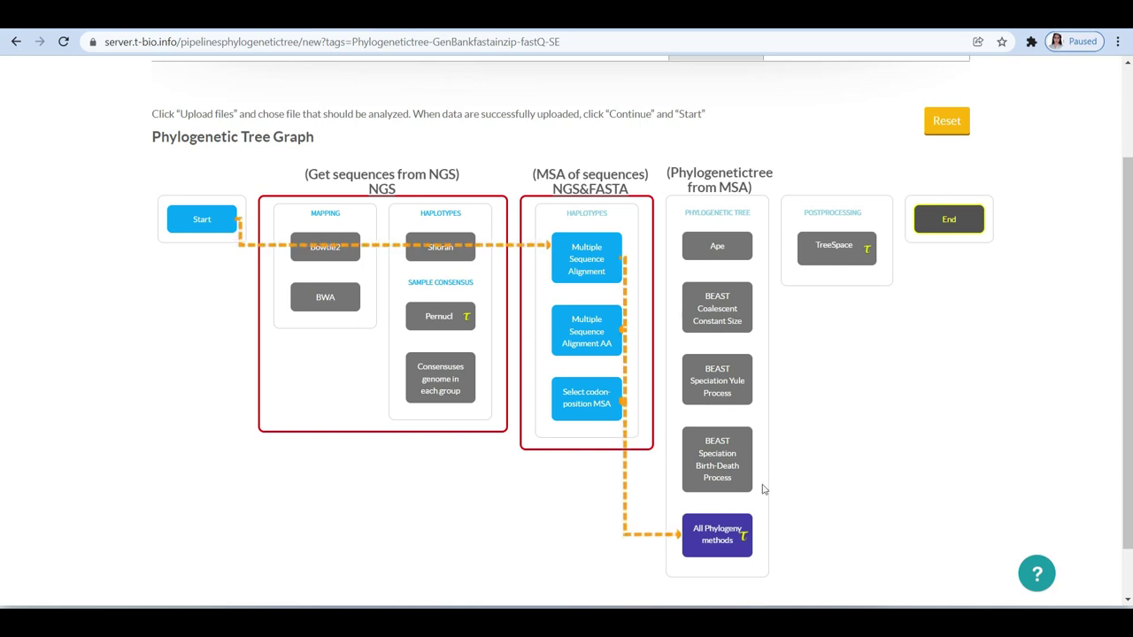
- Add the TreeSpace postprocessing step, dismiss its demo tutorial, and link the pipeline to End
{"action": "left_click", "coordinate": [834, 261]}
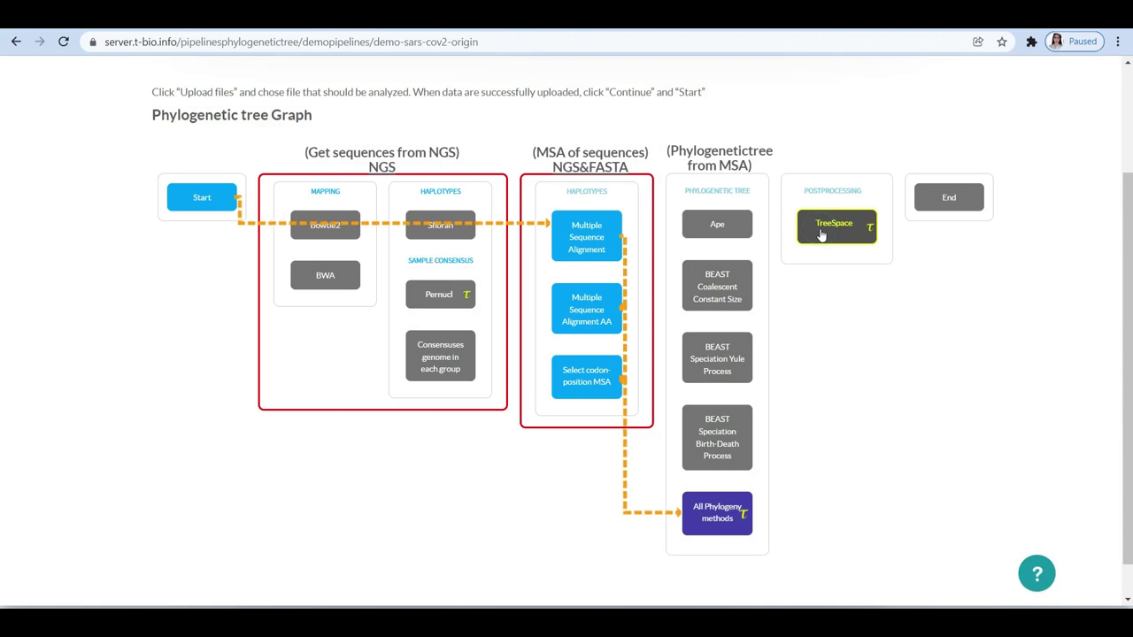
{"action": "left_click", "coordinate": [820, 229]}
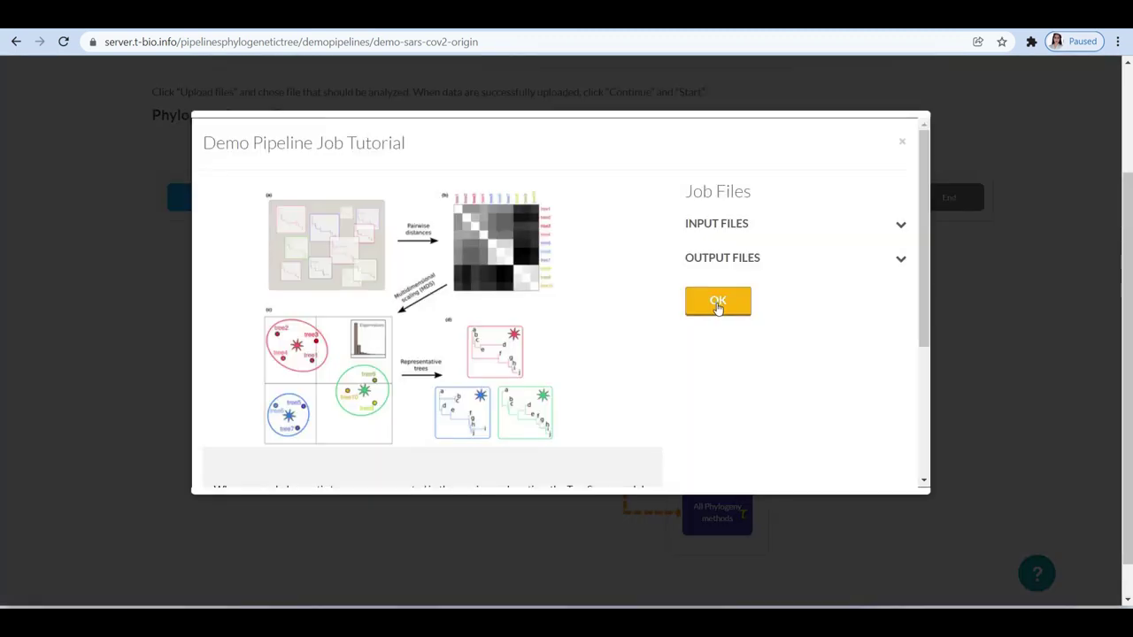
{"action": "left_click", "coordinate": [717, 301]}
{"action": "left_click", "coordinate": [940, 209]}
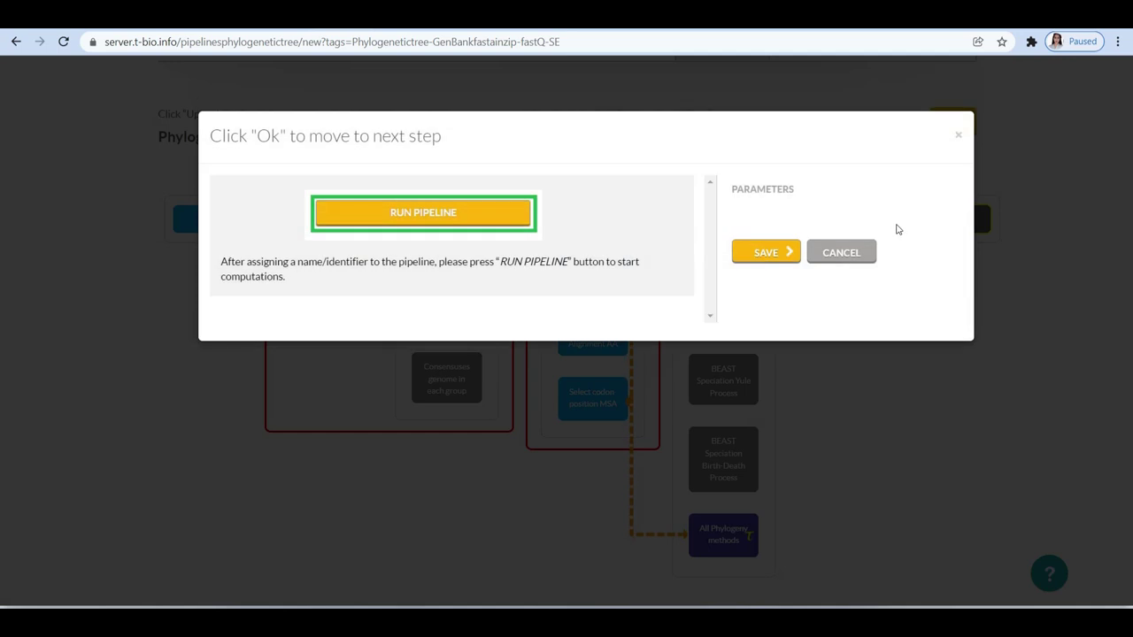
- Confirm the End step and save the pipeline as 'Phylogenetic Analysis'
{"action": "left_click", "coordinate": [781, 255]}
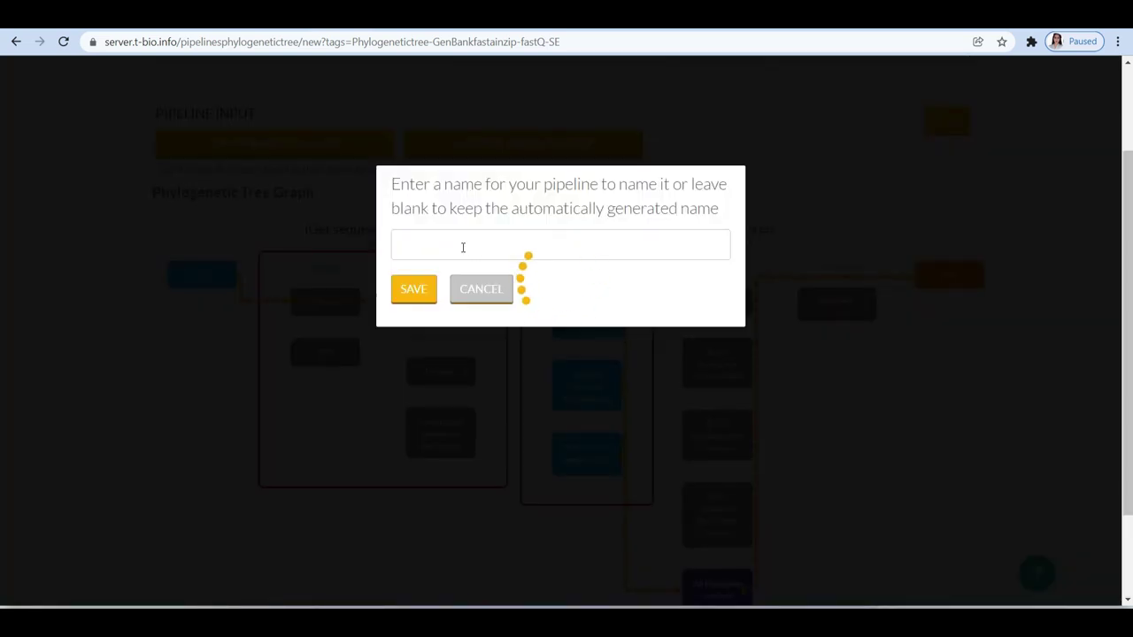
{"action": "left_click", "coordinate": [472, 245]}
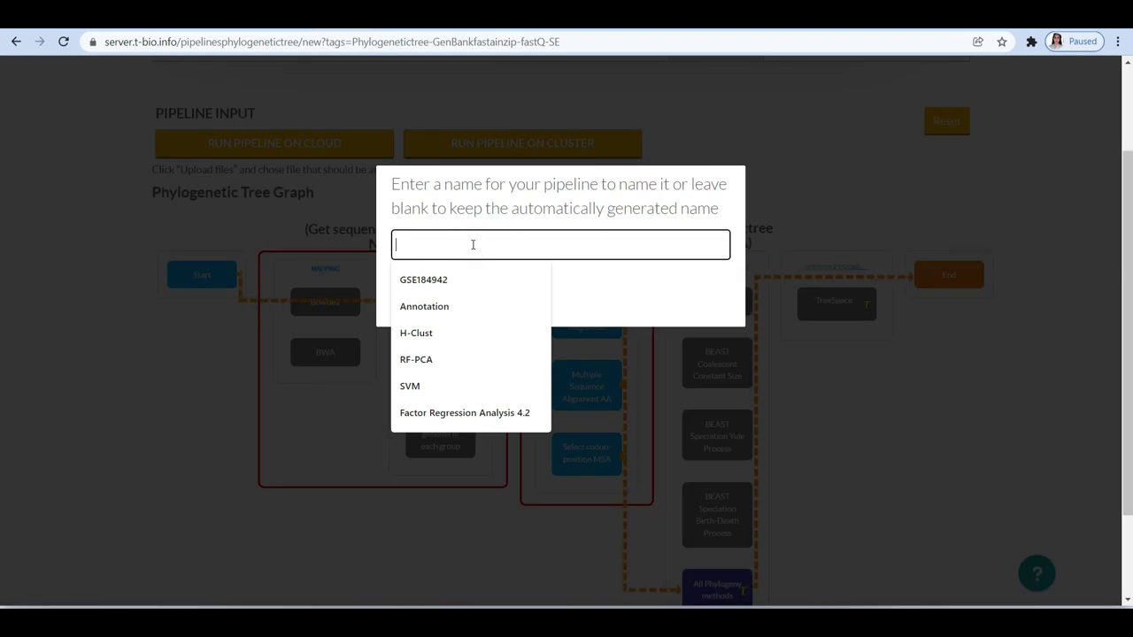
{"action": "type", "text": "Ph"}
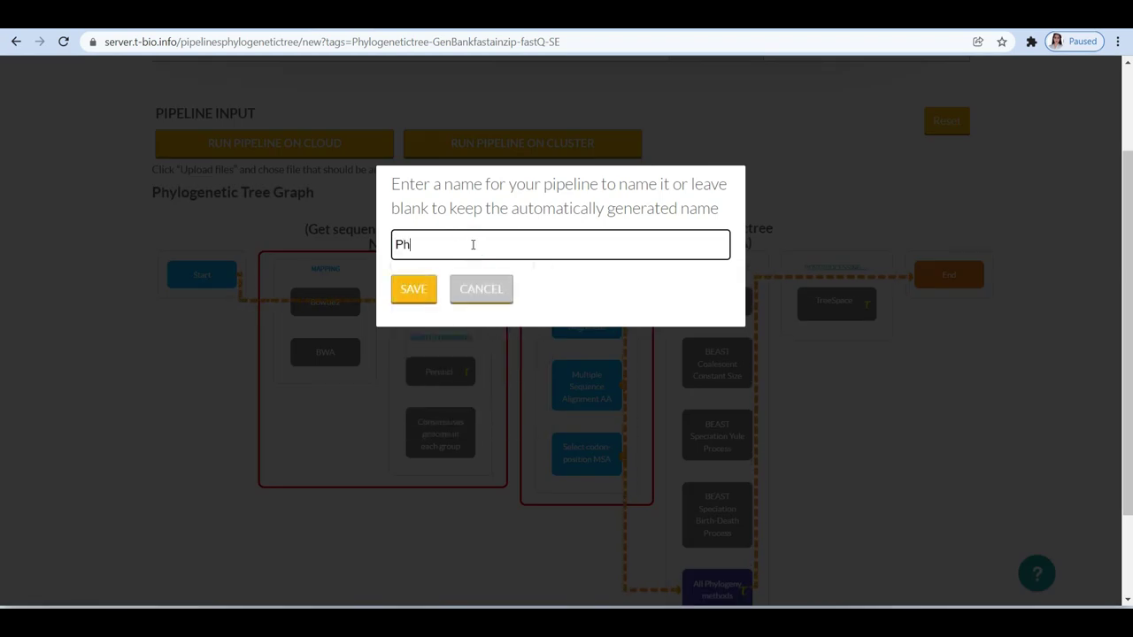
{"action": "type", "text": "ylogenetic Analysis"}
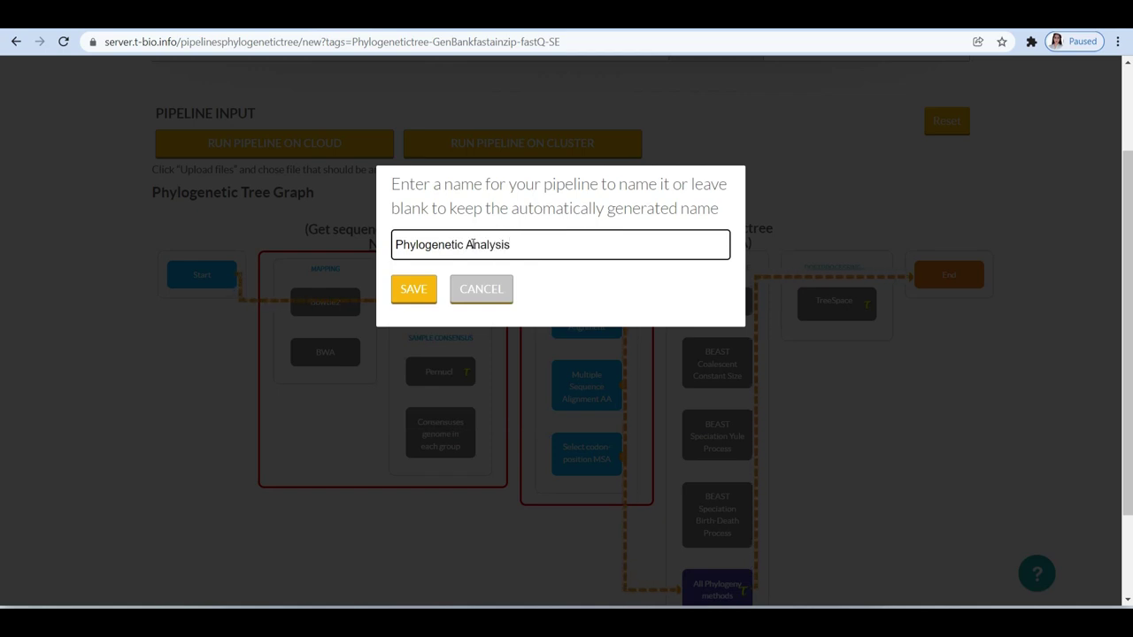
{"action": "left_click", "coordinate": [397, 295]}
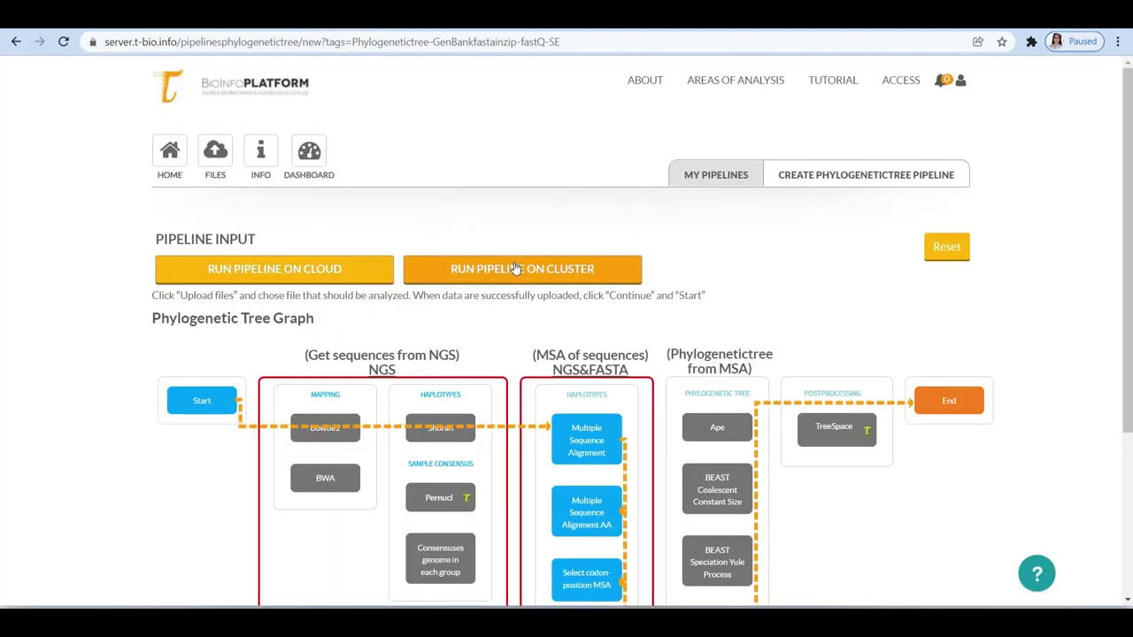
- From the demo job's output files, download All_trees_plot.pdf, MedianTree_plot.pdf and the .tre file
{"action": "left_click", "coordinate": [515, 269]}
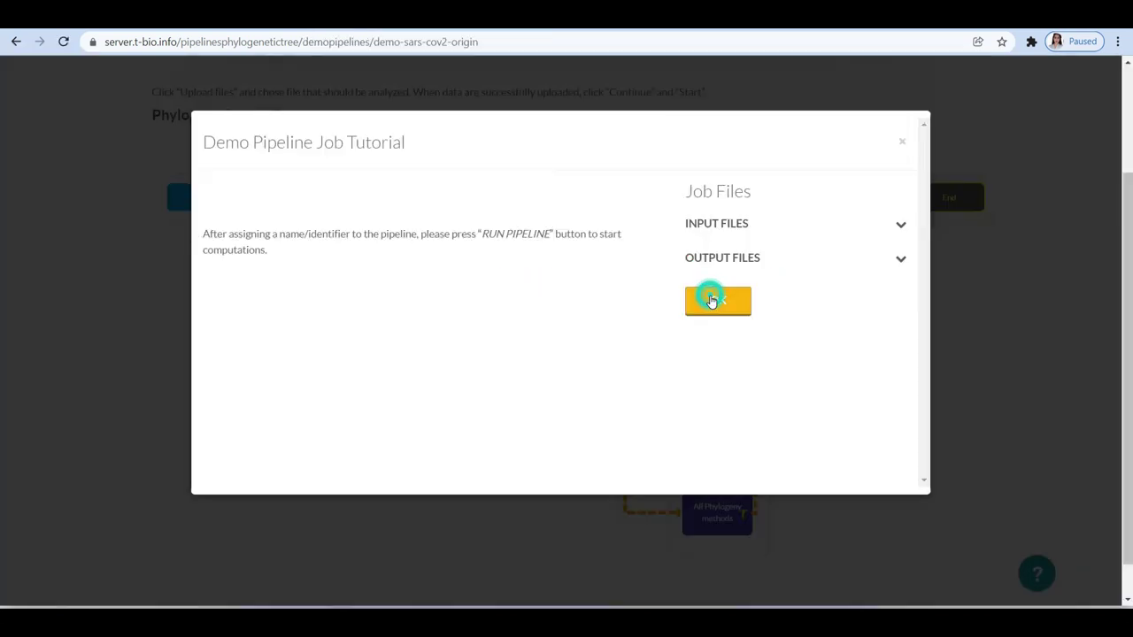
{"action": "left_click", "coordinate": [711, 298]}
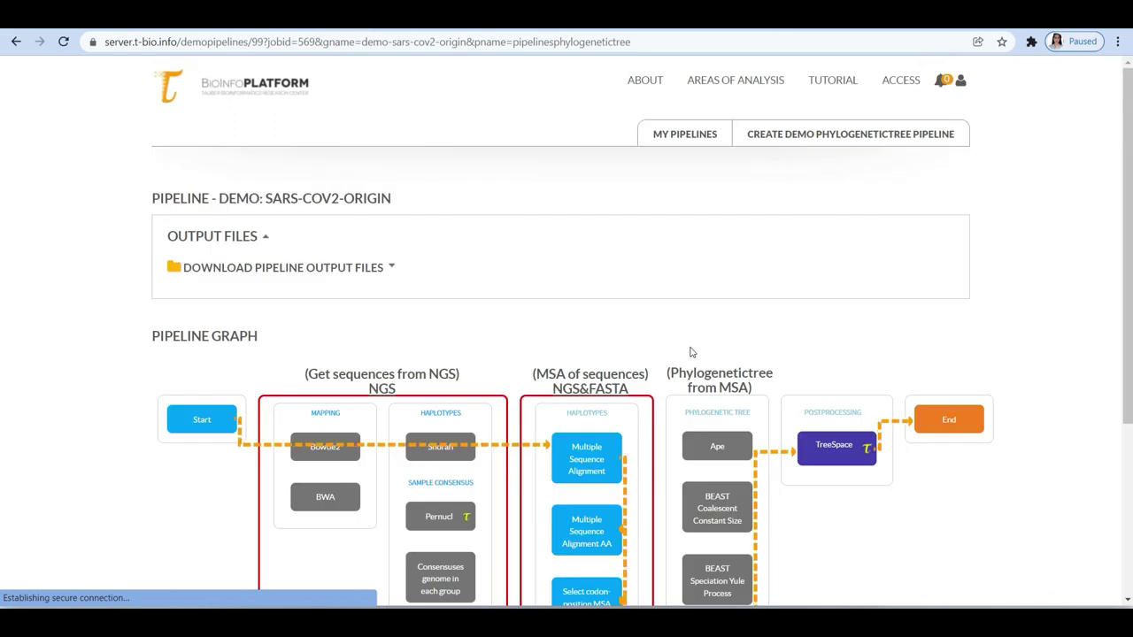
{"action": "left_click", "coordinate": [313, 266]}
{"action": "scroll", "coordinate": [313, 267], "scroll_direction": "down", "scroll_amount": 1}
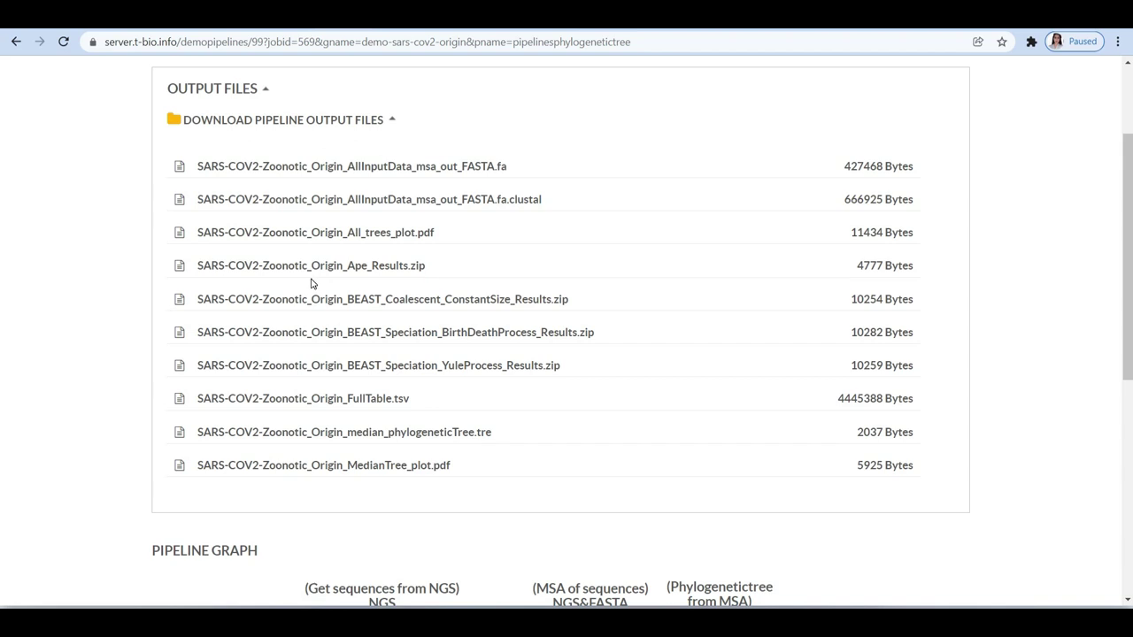
{"action": "left_click", "coordinate": [352, 235]}
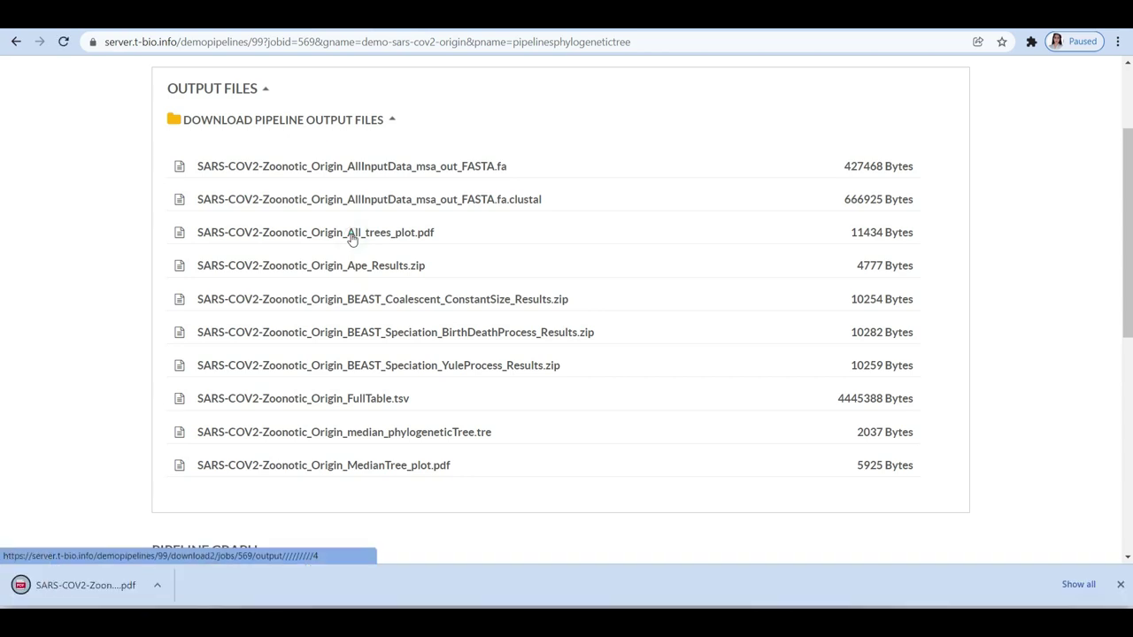
{"action": "left_click", "coordinate": [288, 462]}
- View MedianTree_plot.pdf and all four pages of All_trees_plot.pdf, then return to the output list
{"action": "left_click", "coordinate": [266, 587]}
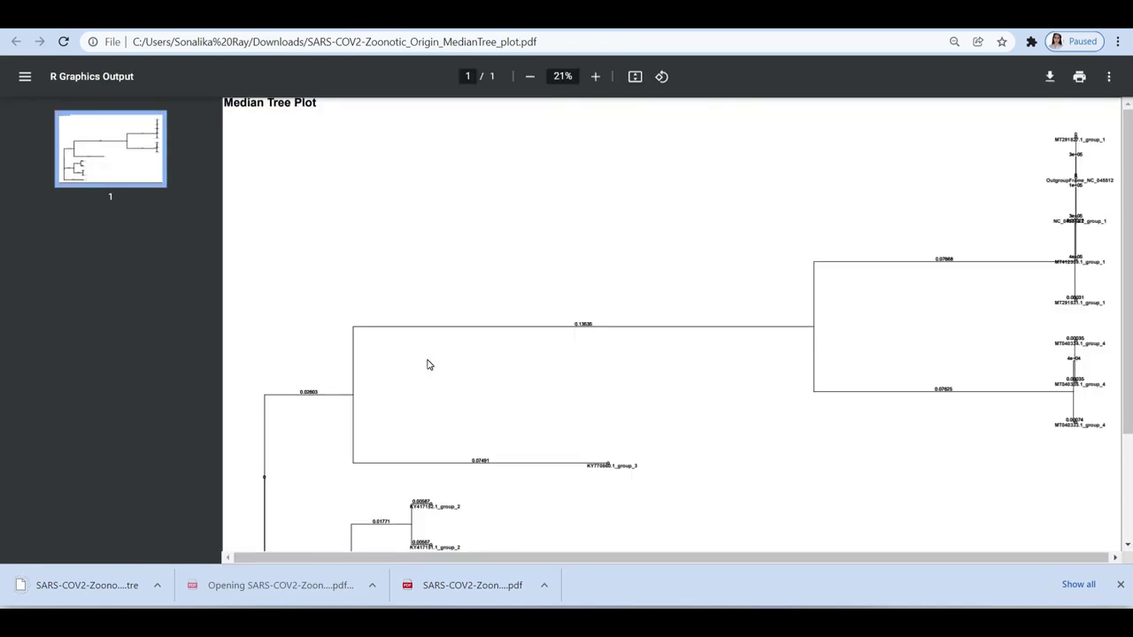
{"action": "scroll", "coordinate": [427, 366], "scroll_direction": "down", "scroll_amount": 3}
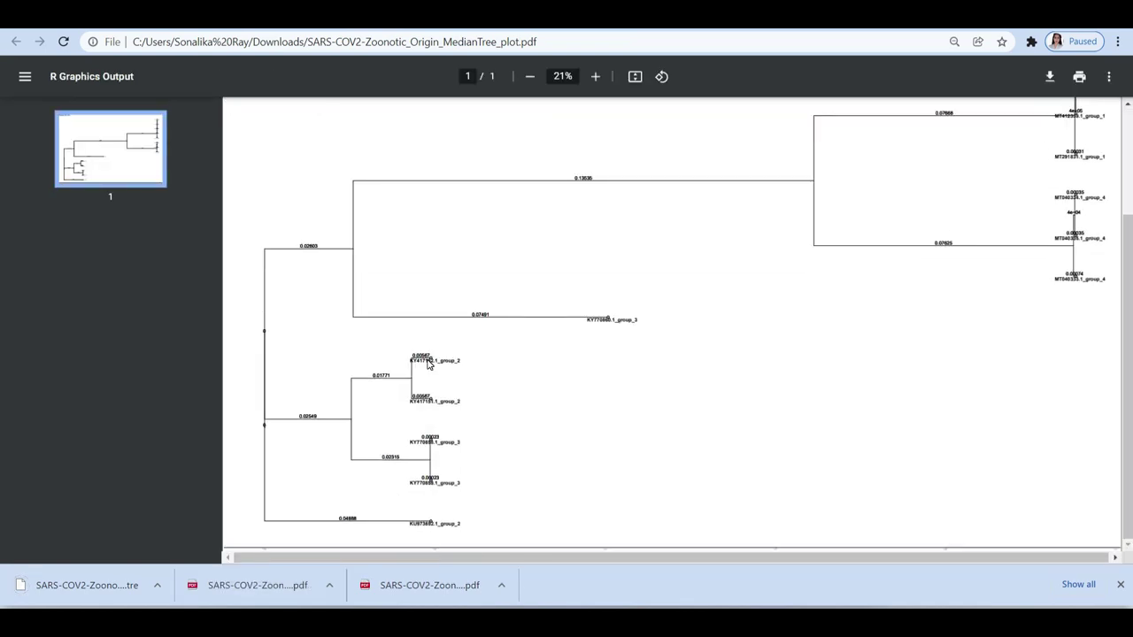
{"action": "left_click", "coordinate": [417, 600]}
{"action": "scroll", "coordinate": [471, 396], "scroll_direction": "down", "scroll_amount": 12}
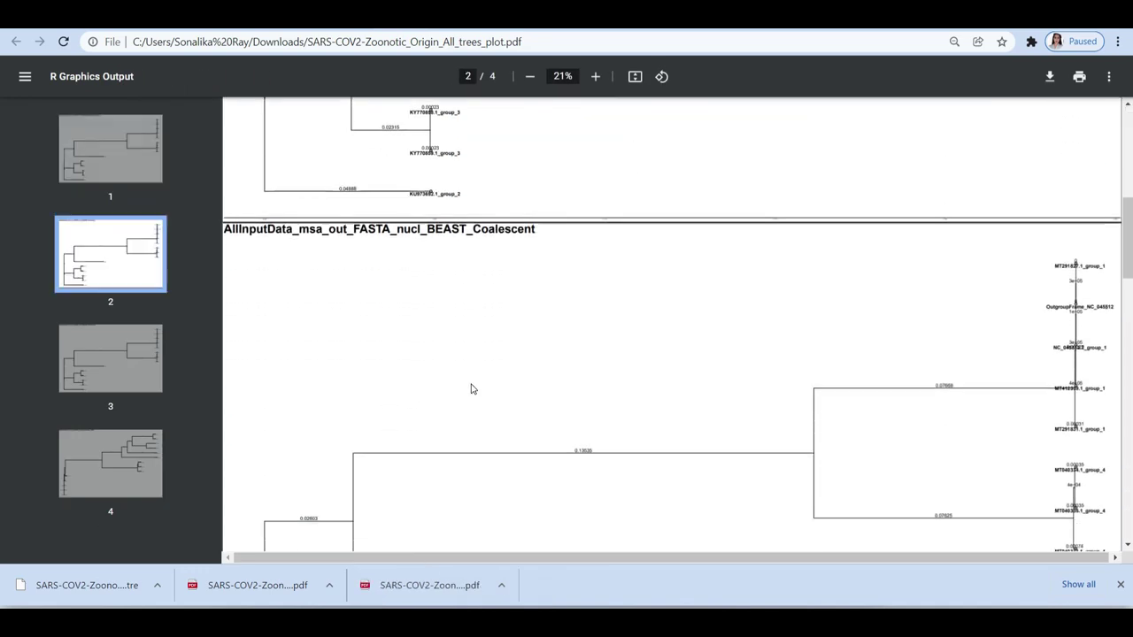
{"action": "scroll", "coordinate": [471, 382], "scroll_direction": "down", "scroll_amount": 10}
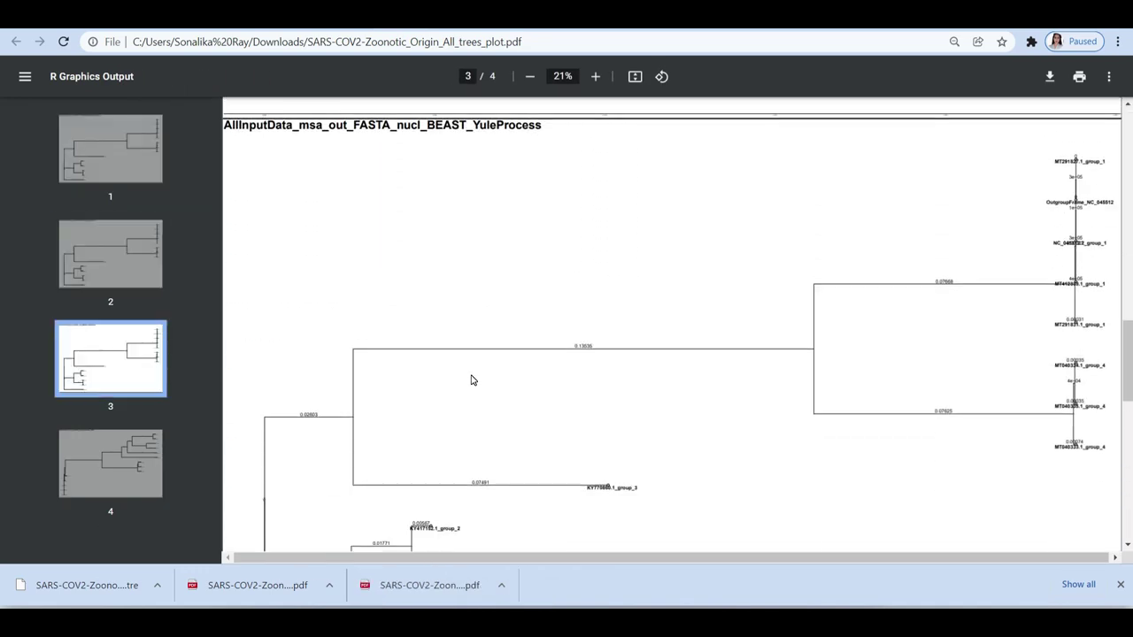
{"action": "scroll", "coordinate": [471, 380], "scroll_direction": "down", "scroll_amount": 10}
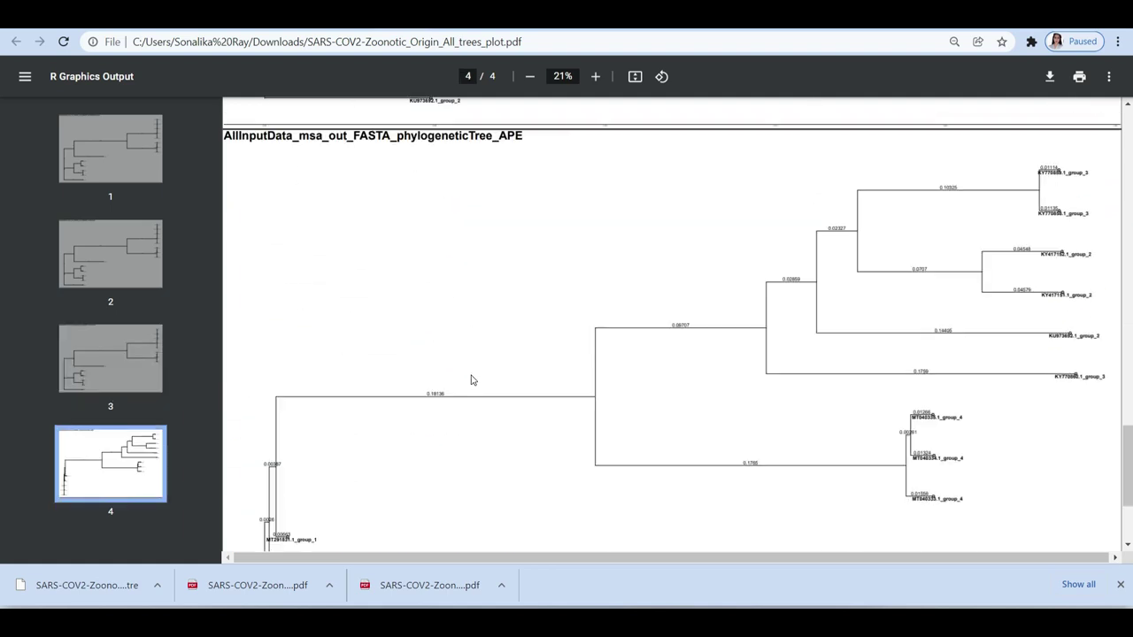
{"action": "scroll", "coordinate": [471, 380], "scroll_direction": "down", "scroll_amount": 2}
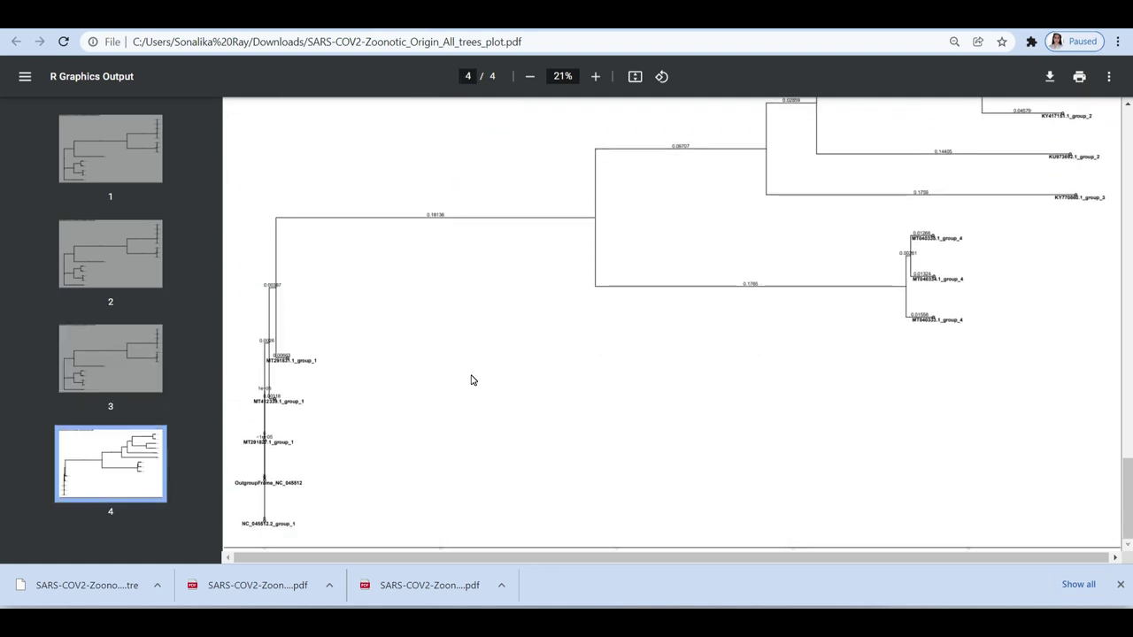
{"action": "scroll", "coordinate": [471, 379], "scroll_direction": "up", "scroll_amount": 3}
{"action": "scroll", "coordinate": [471, 379], "scroll_direction": "down", "scroll_amount": 1}
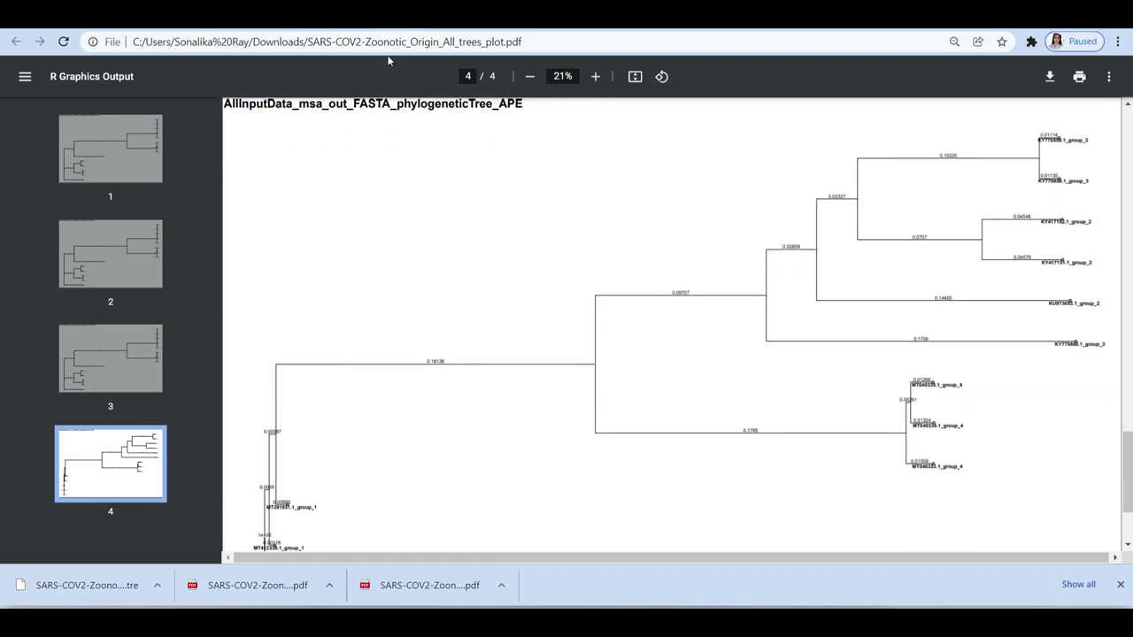
{"action": "key", "text": "ctrl+w"}
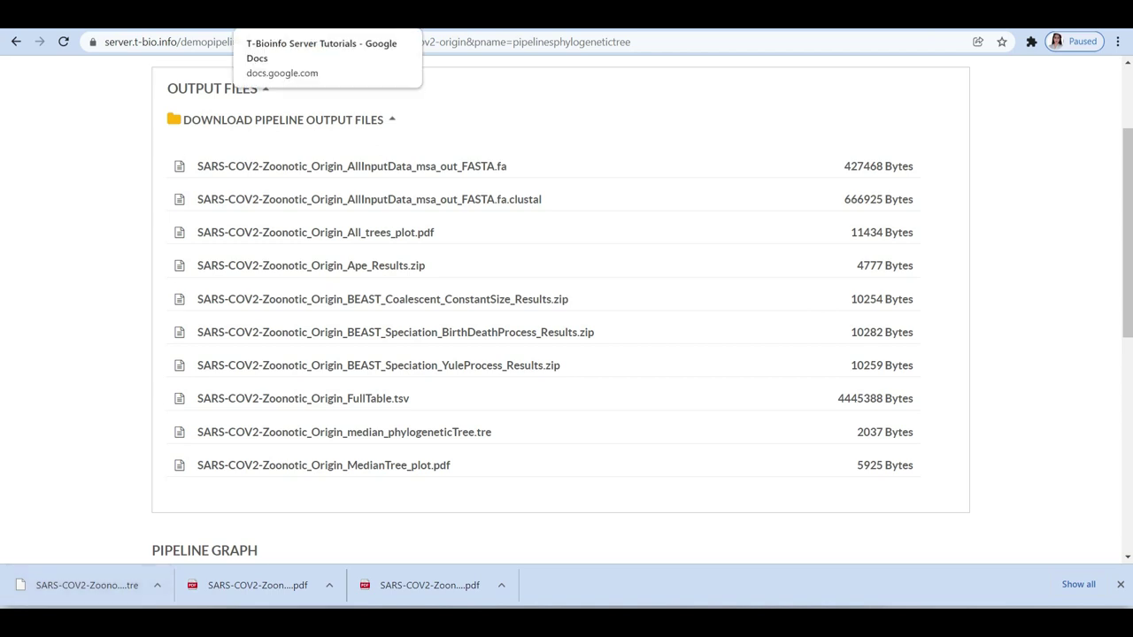
- In the 06 - Phylogenetic Analysis lesson, read through the expanded Results Interpretation and conclusion
{"action": "left_click", "coordinate": [549, 14]}
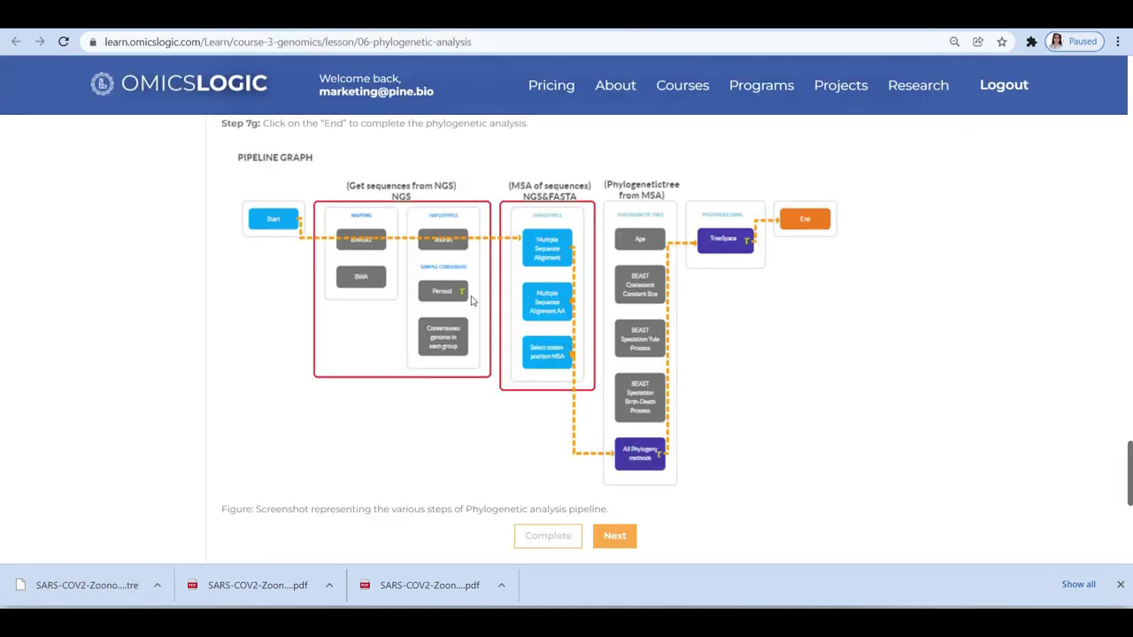
{"action": "scroll", "coordinate": [471, 331], "scroll_direction": "down", "scroll_amount": 5}
{"action": "left_click", "coordinate": [363, 145]}
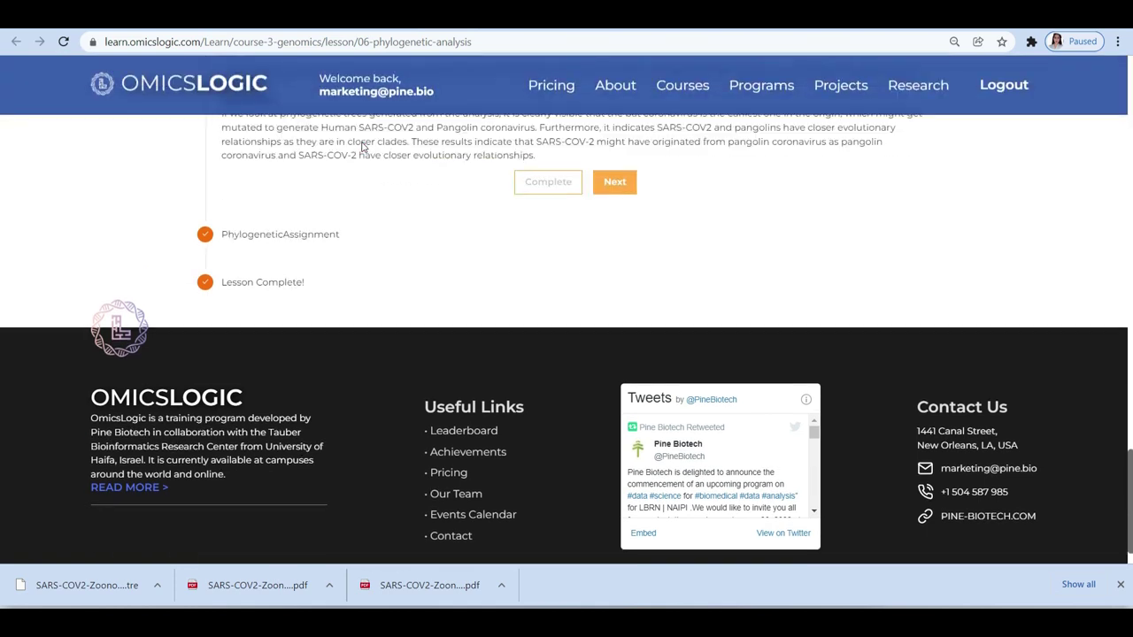
{"action": "scroll", "coordinate": [493, 381], "scroll_direction": "down", "scroll_amount": 5}
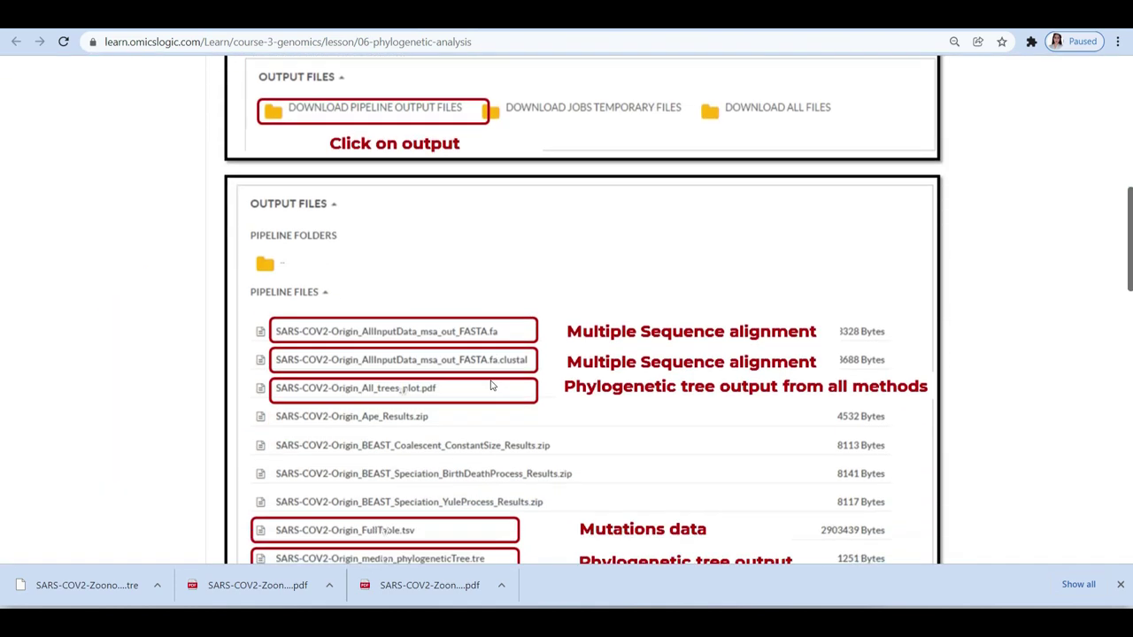
{"action": "scroll", "coordinate": [494, 385], "scroll_direction": "down", "scroll_amount": 8}
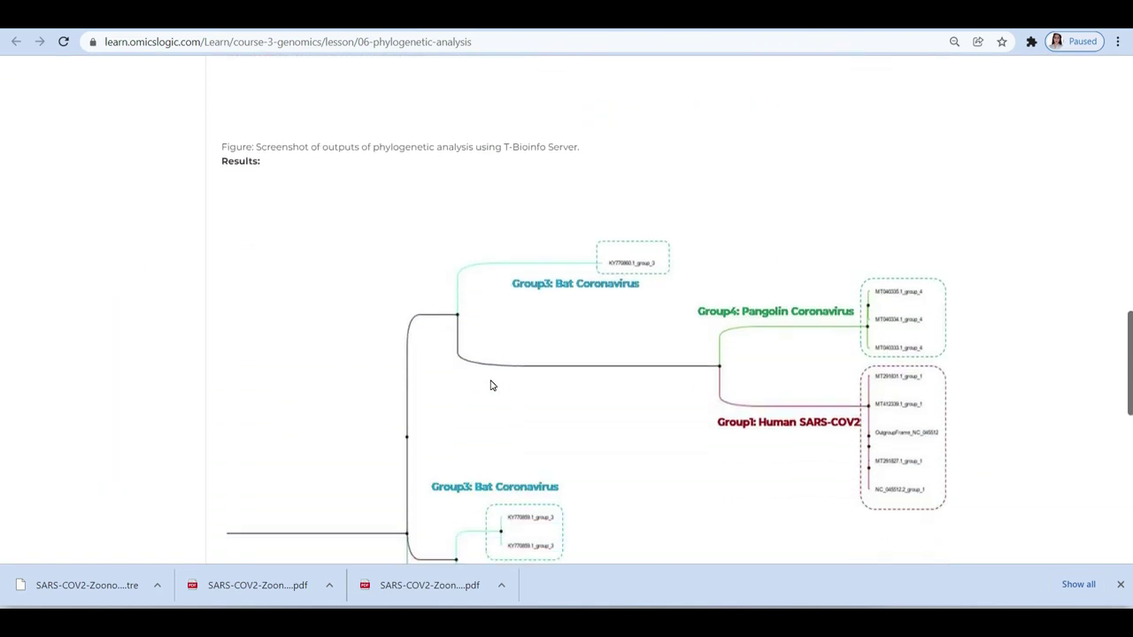
{"action": "scroll", "coordinate": [493, 385], "scroll_direction": "down", "scroll_amount": 3}
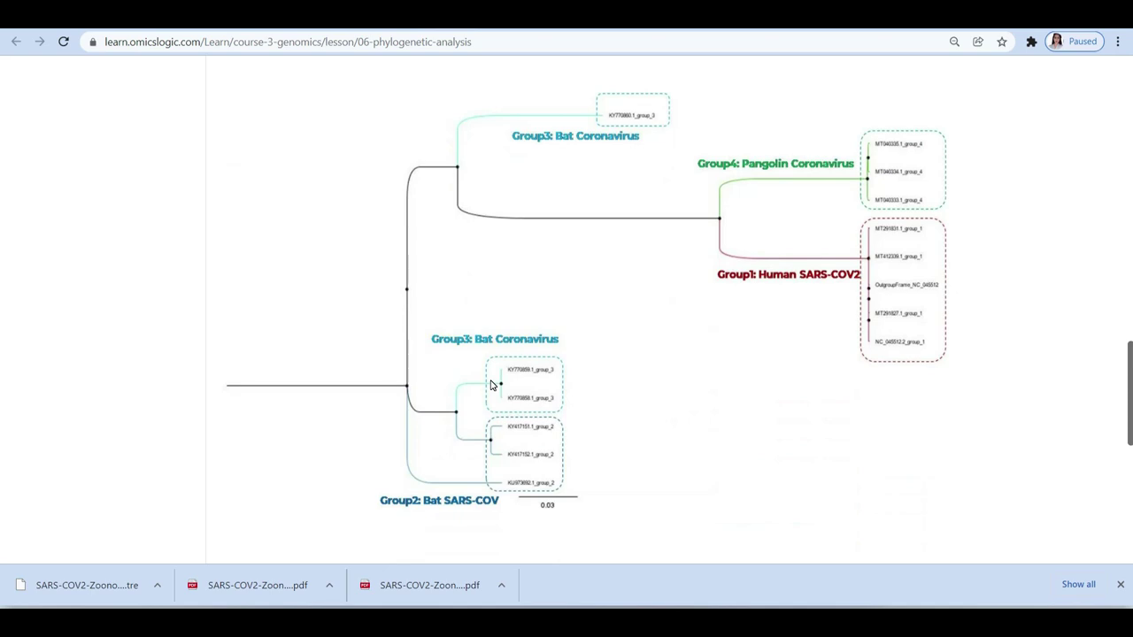
{"action": "scroll", "coordinate": [491, 385], "scroll_direction": "down", "scroll_amount": 6}
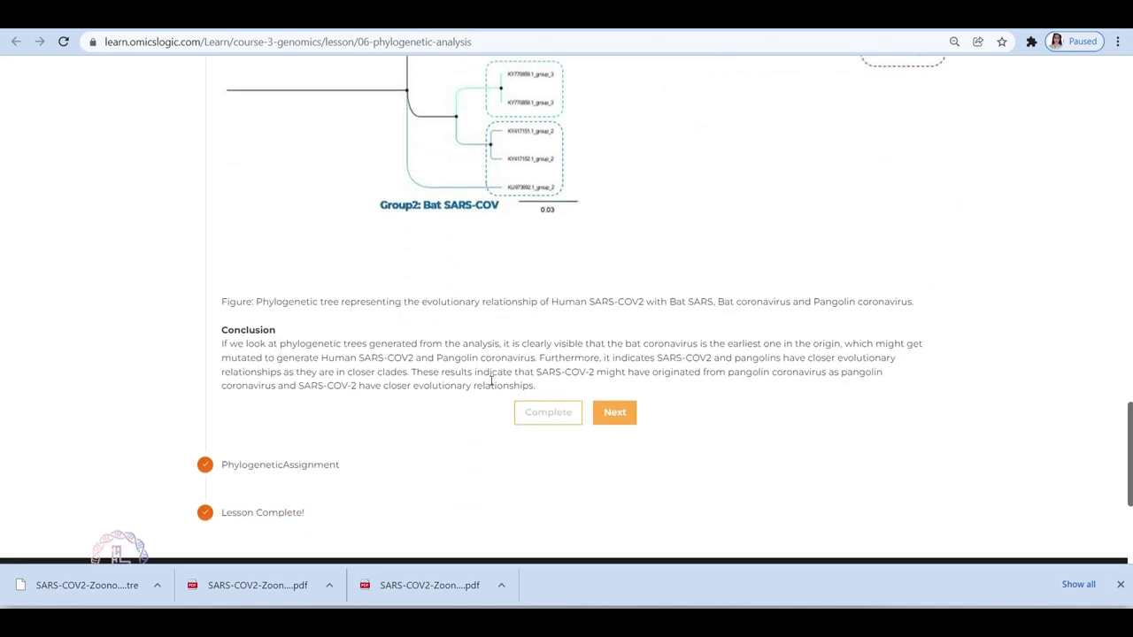
{"action": "scroll", "coordinate": [492, 381], "scroll_direction": "up", "scroll_amount": 9}
{"action": "scroll", "coordinate": [491, 380], "scroll_direction": "up", "scroll_amount": 15}
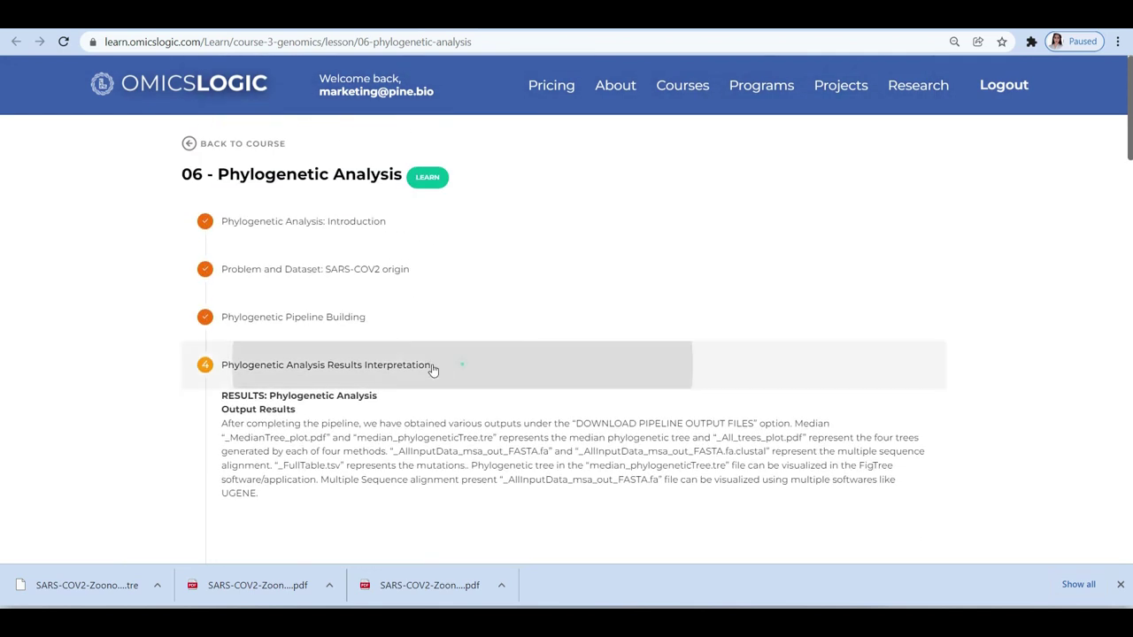
{"action": "left_click_drag", "start_coordinate": [425, 368], "coordinate": [211, 368]}
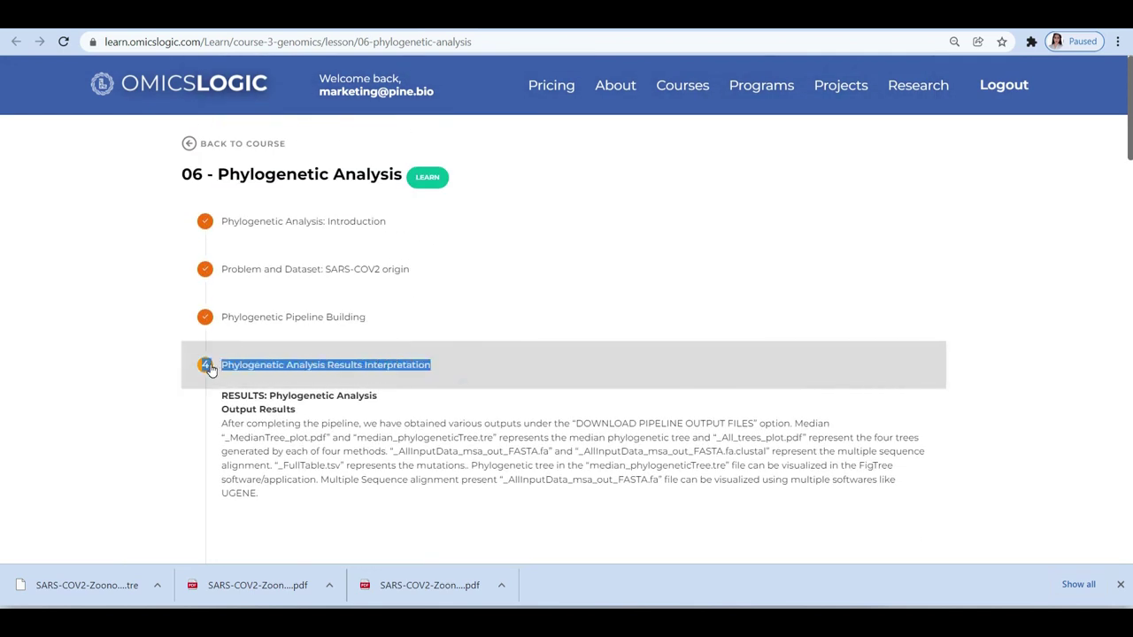
{"action": "left_click", "coordinate": [285, 436]}
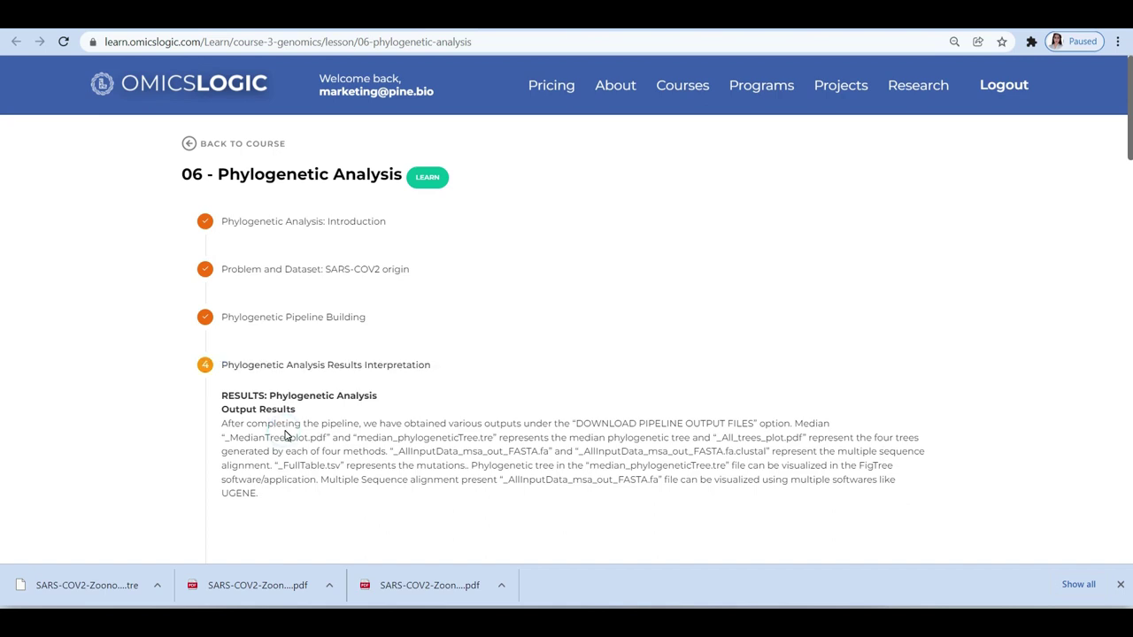
{"action": "key", "text": "Print"}
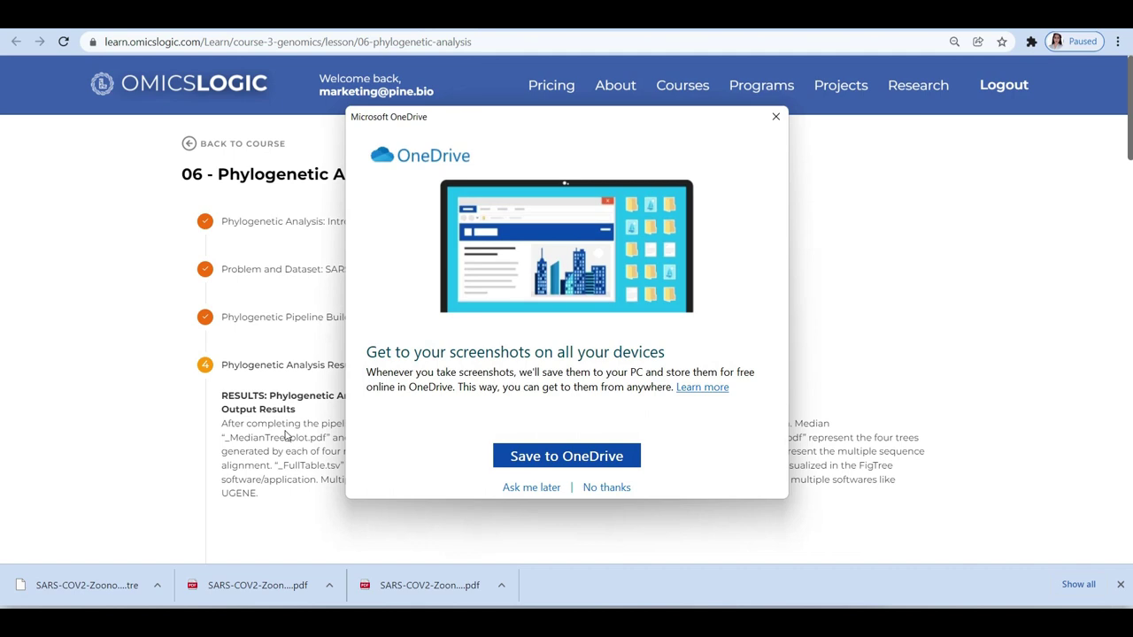
{"action": "left_click", "coordinate": [775, 116]}
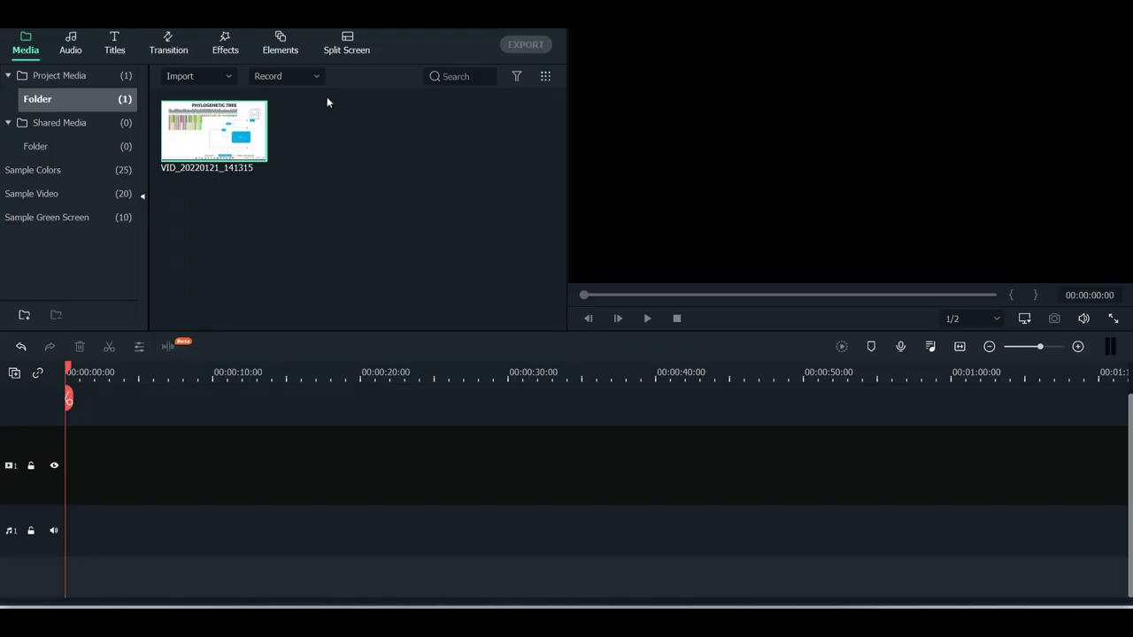
{"action": "left_click", "coordinate": [292, 80]}
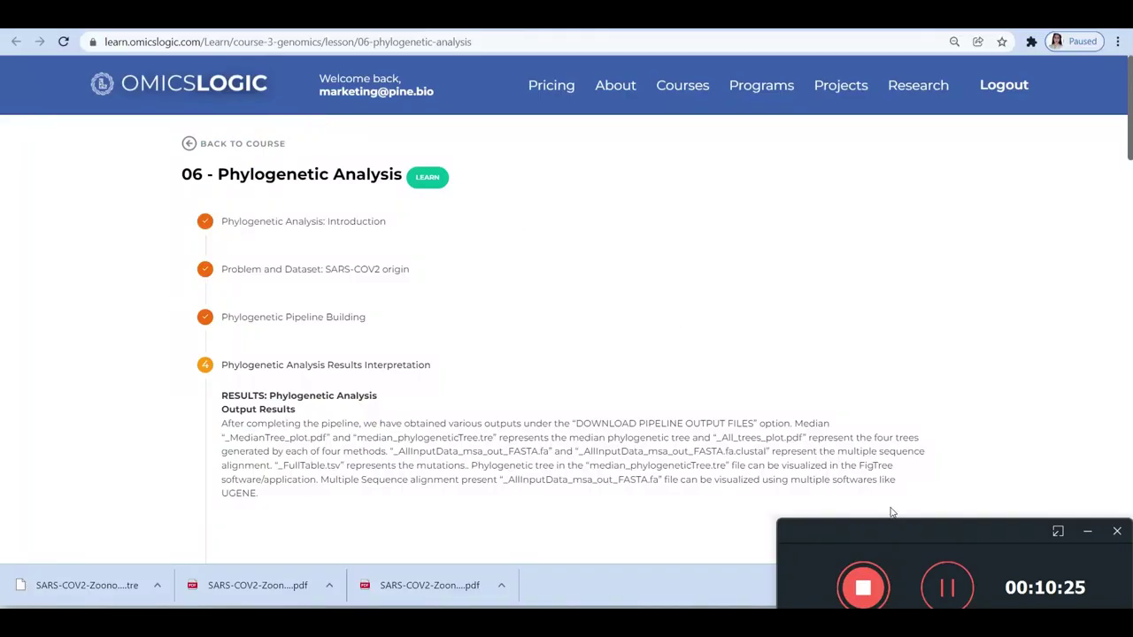